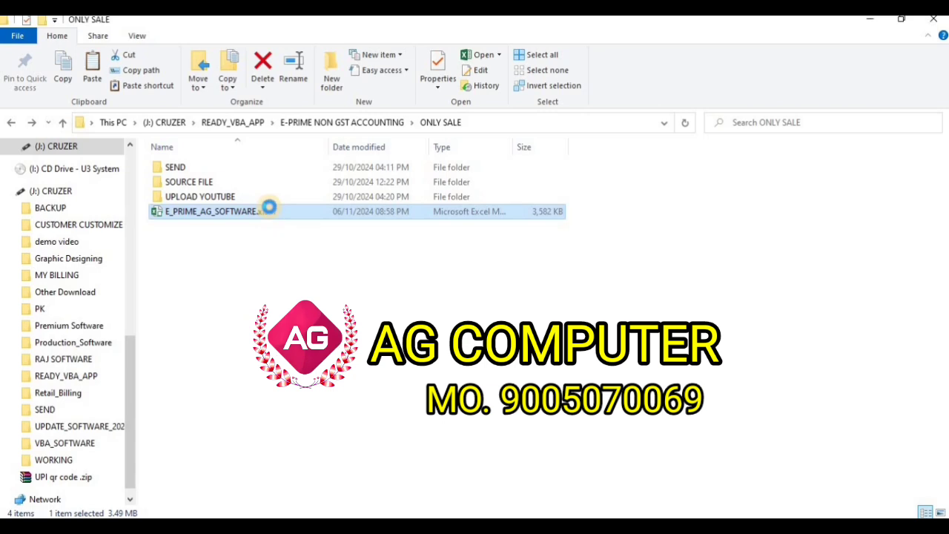
- Open the E_PRIME_AG_SOFTWARE workbook and log in as ADMIN with the account password
right_click(269, 210)
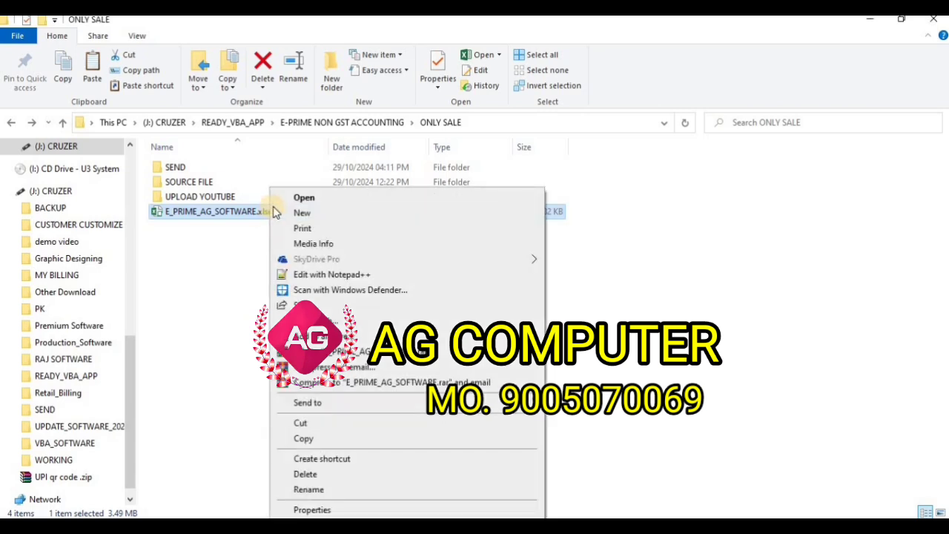
left_click(304, 198)
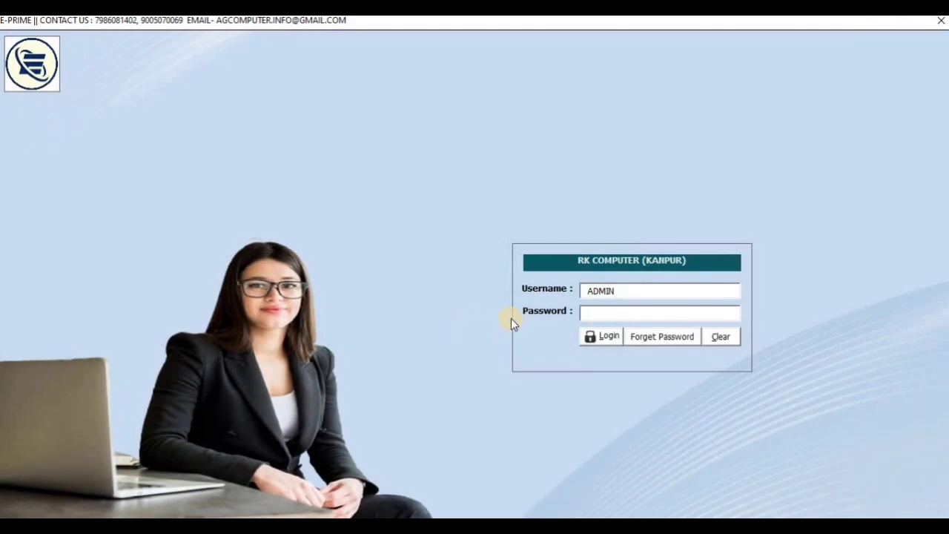
left_click(597, 314)
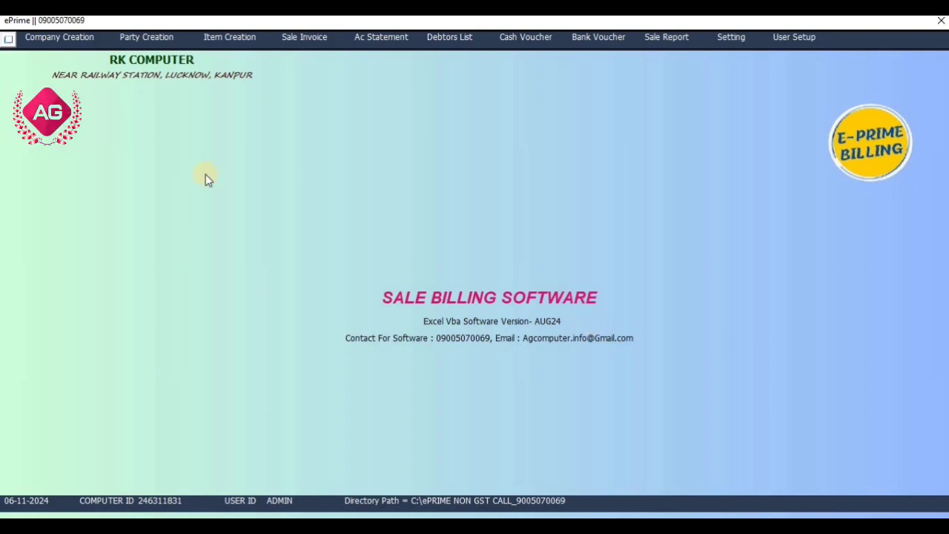
- Review the Company Details form and the party Account Creation form, closing each one
left_click(83, 41)
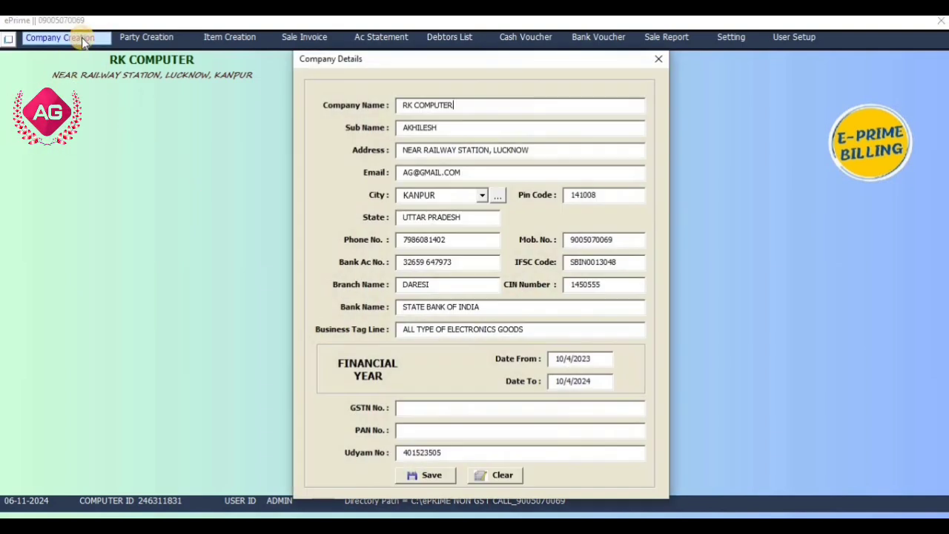
left_click(657, 61)
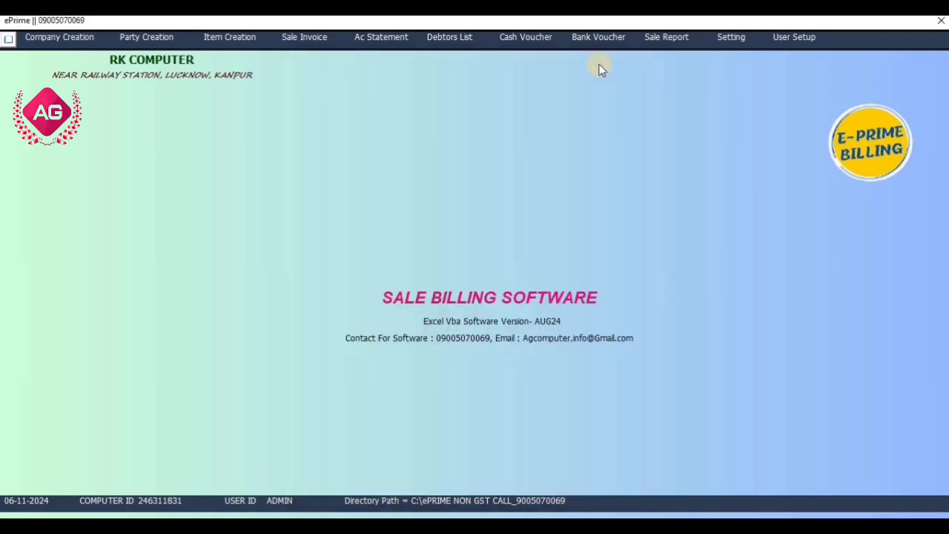
left_click(160, 44)
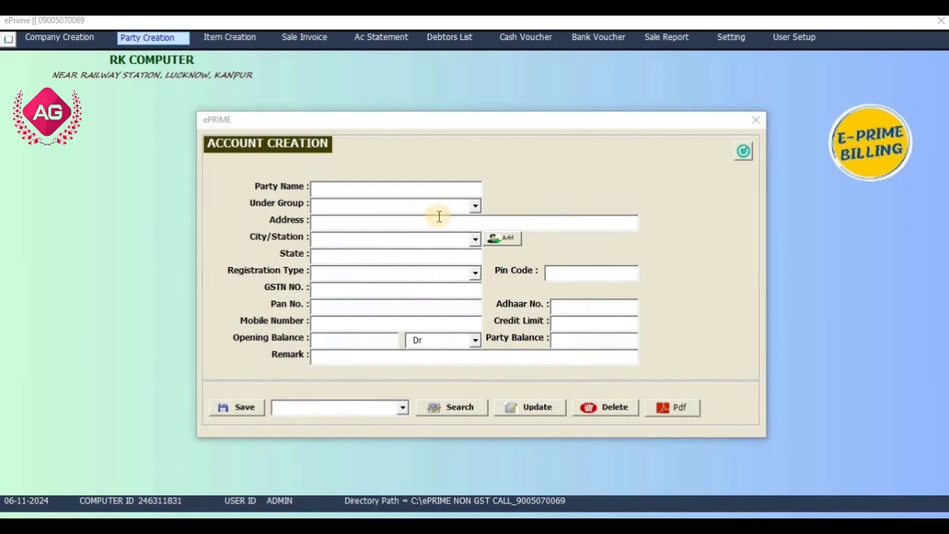
left_click(752, 120)
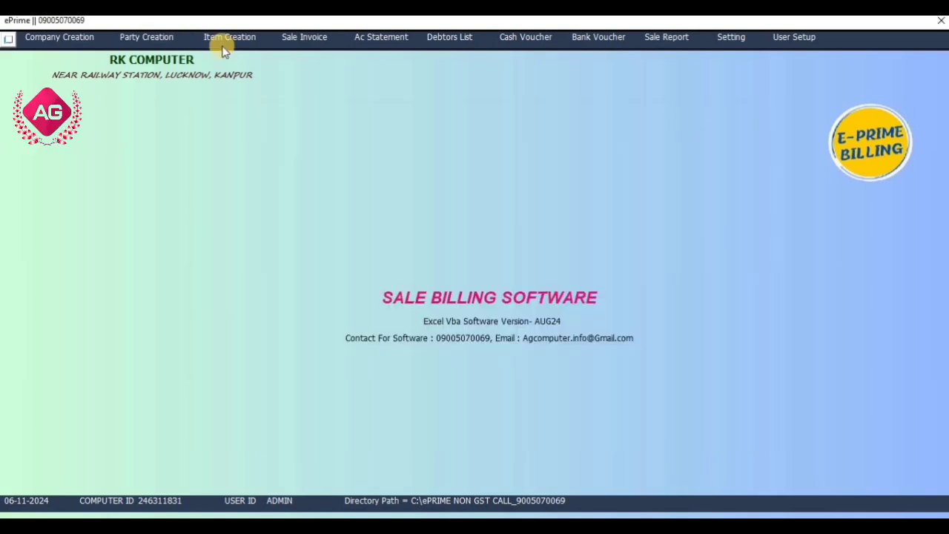
- Review the Item Creation list and the blank Sale Invoice form, closing each one
left_click(229, 38)
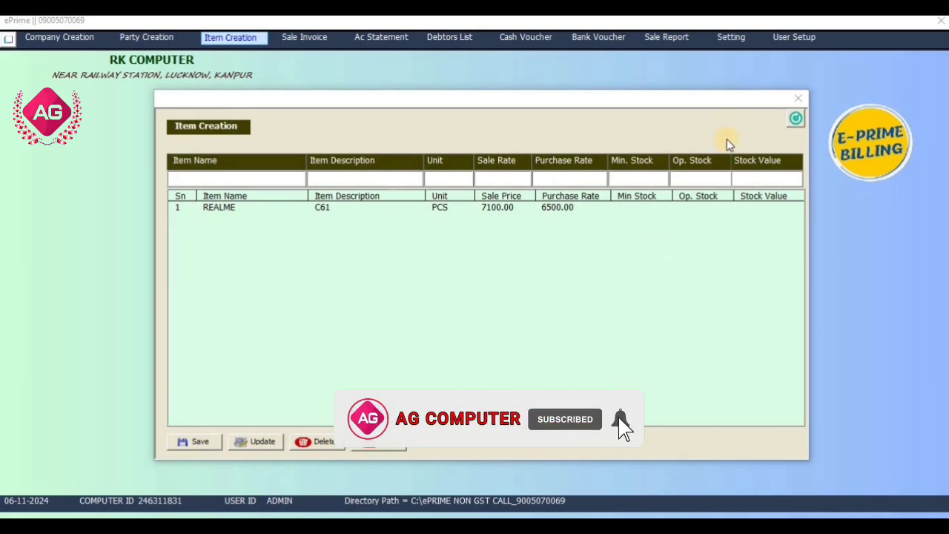
left_click(799, 98)
left_click(289, 40)
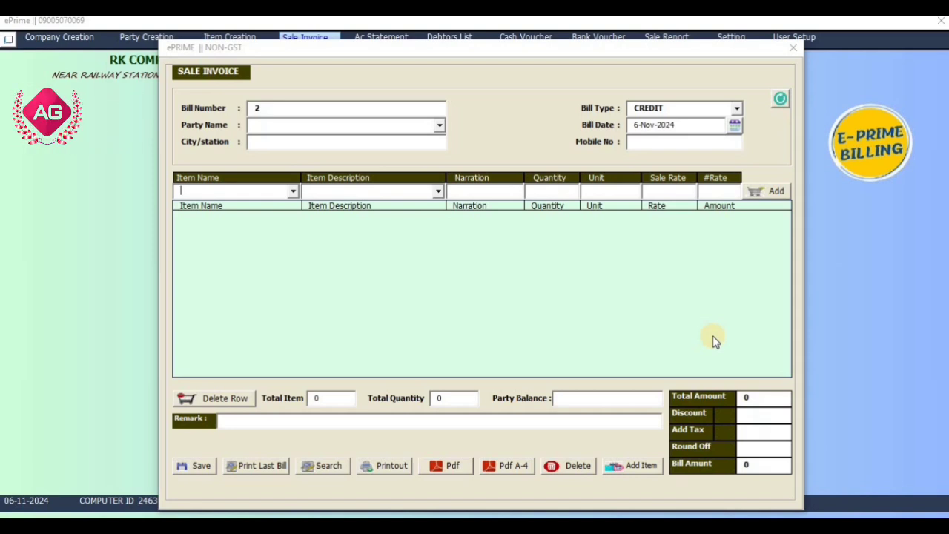
left_click(795, 57)
- Show the account statement for the first listed party, and close the statement form
left_click(378, 36)
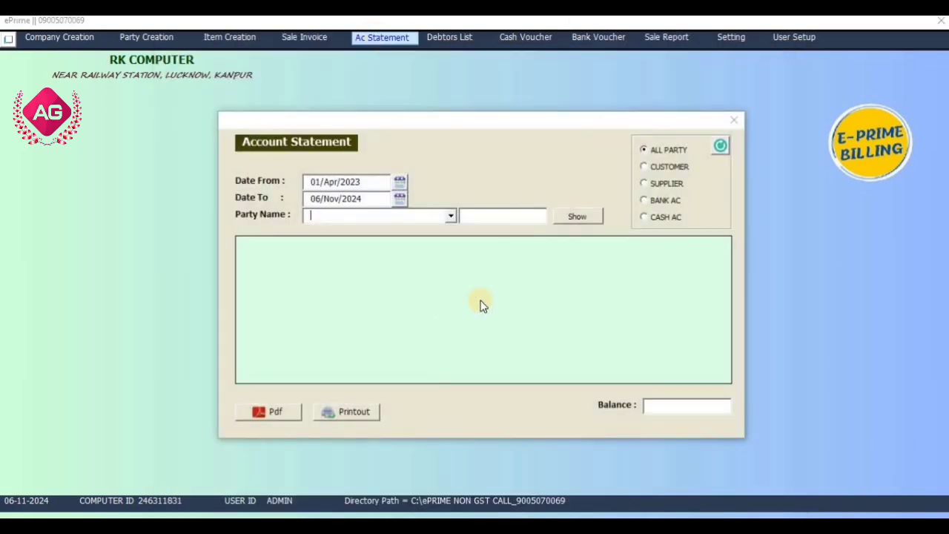
left_click(453, 216)
left_click(438, 229)
left_click(578, 217)
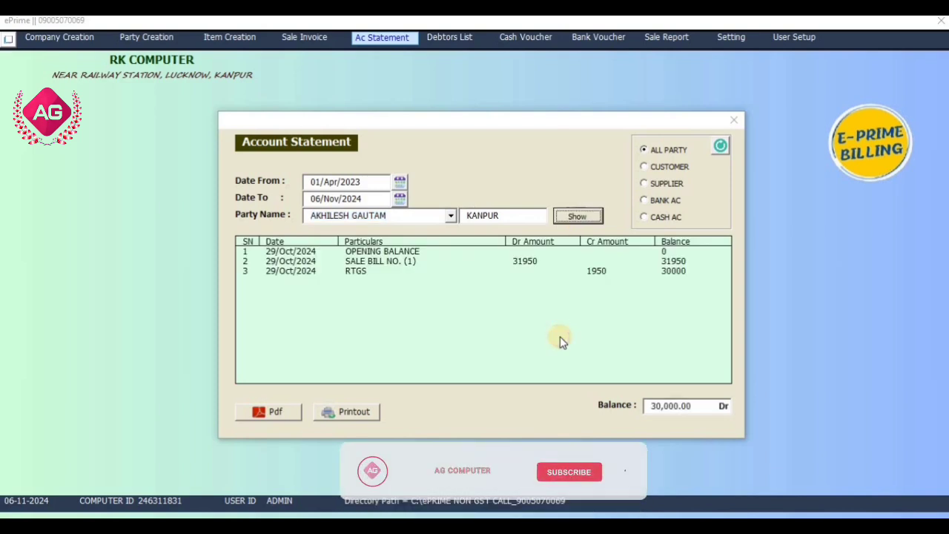
left_click(733, 123)
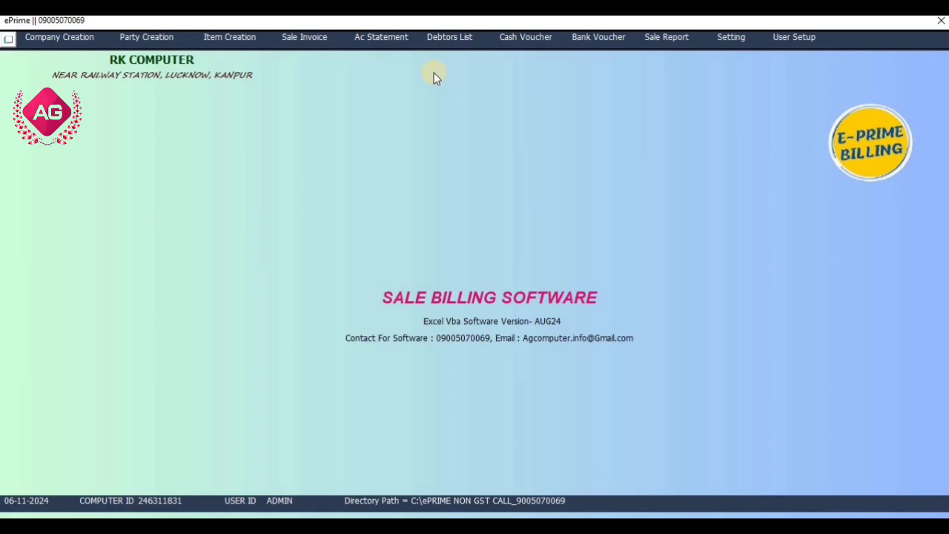
- Review the Debtors List and the Cash Voucher form, closing each one
left_click(455, 41)
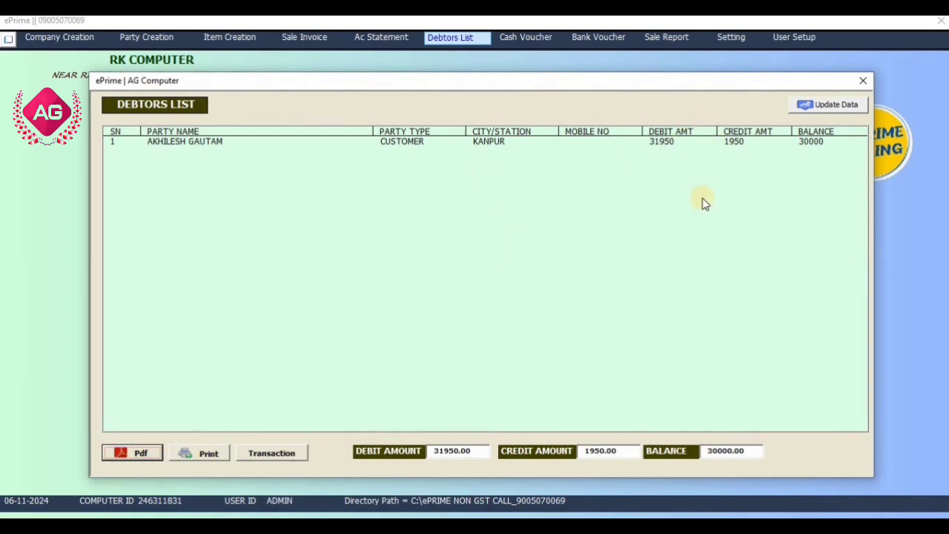
left_click(863, 83)
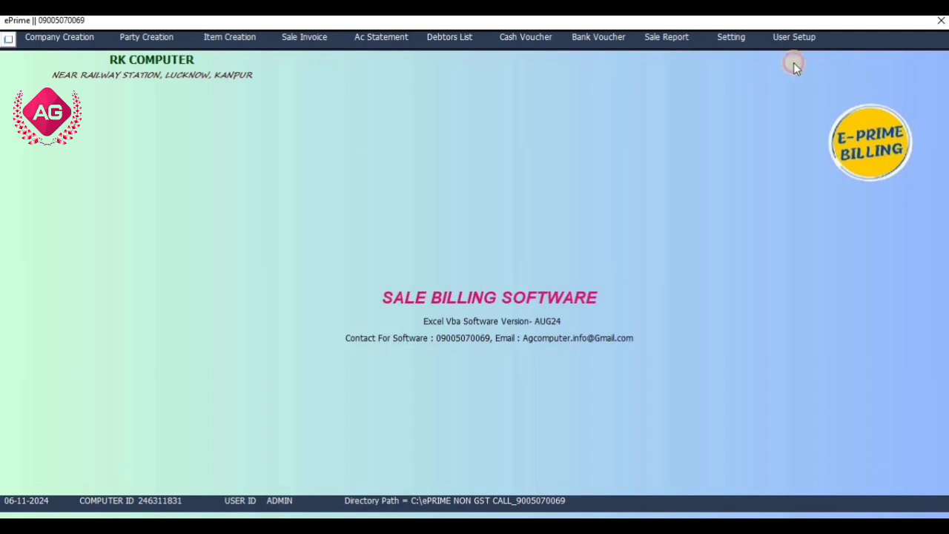
left_click(508, 36)
left_click(727, 134)
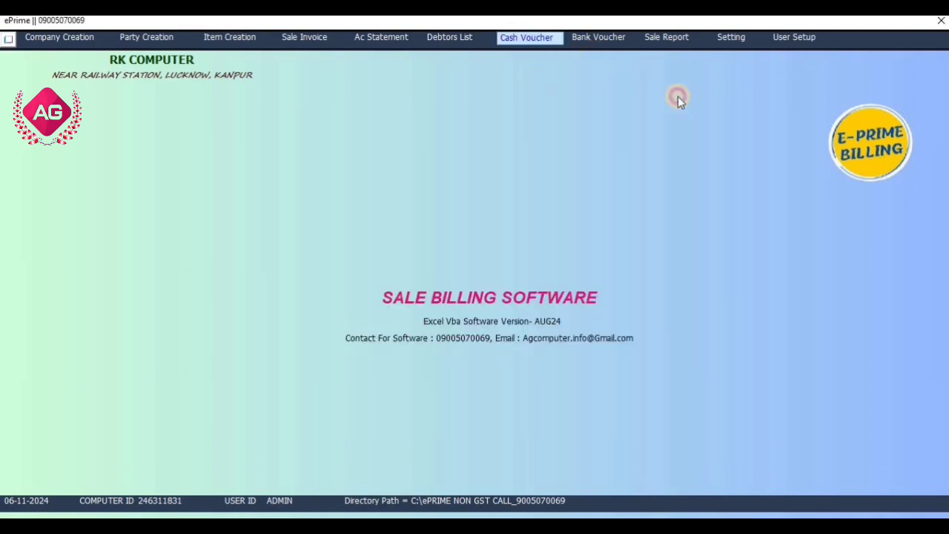
- Review the bank balance on the Bank Voucher form and the Sale Report, closing each one
left_click(607, 38)
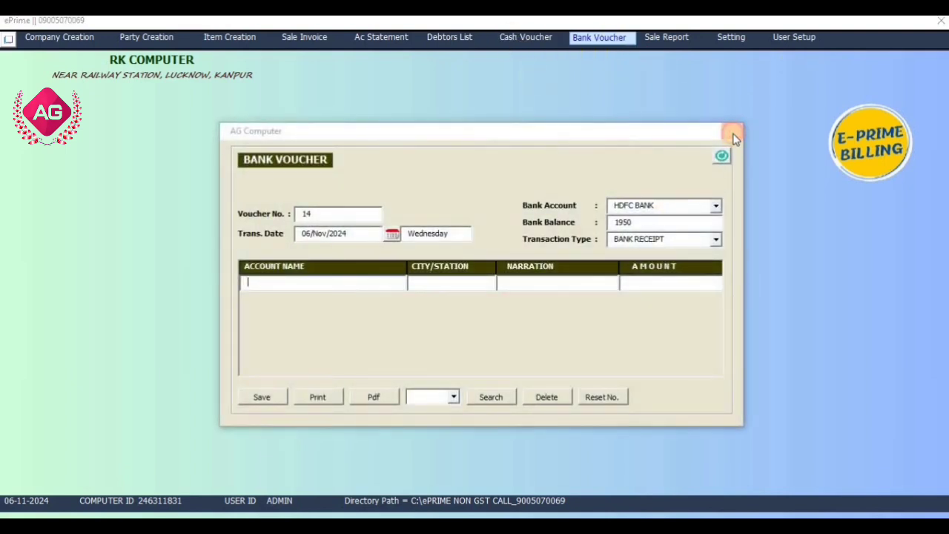
double_click(626, 222)
left_click(732, 131)
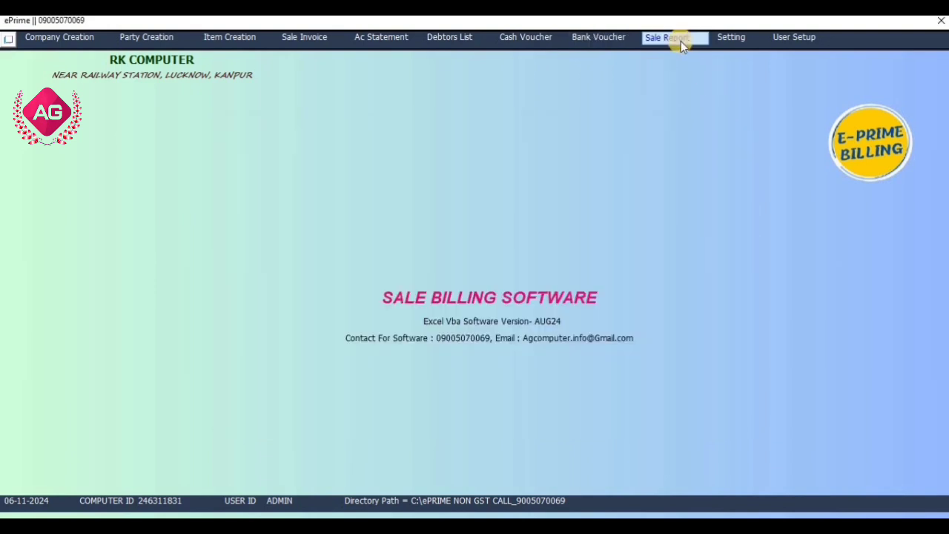
left_click(681, 41)
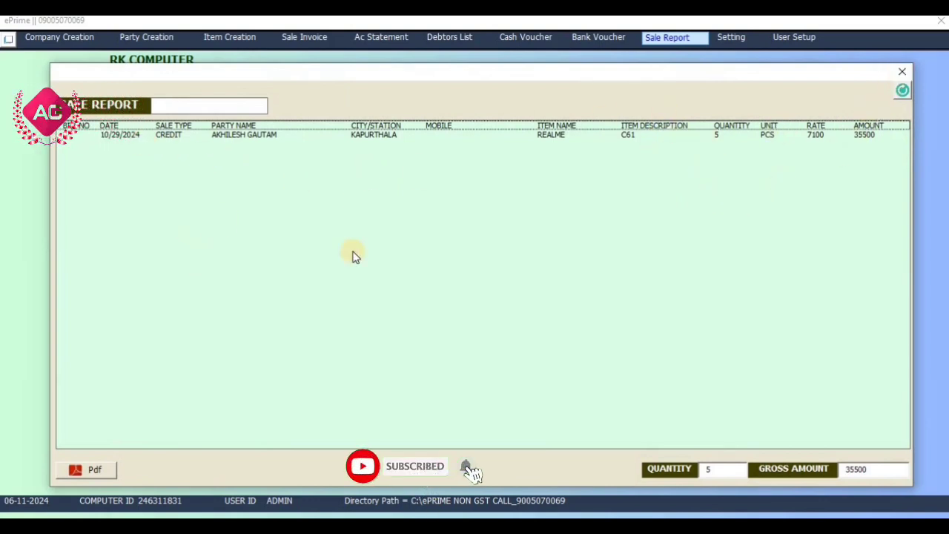
left_click(902, 71)
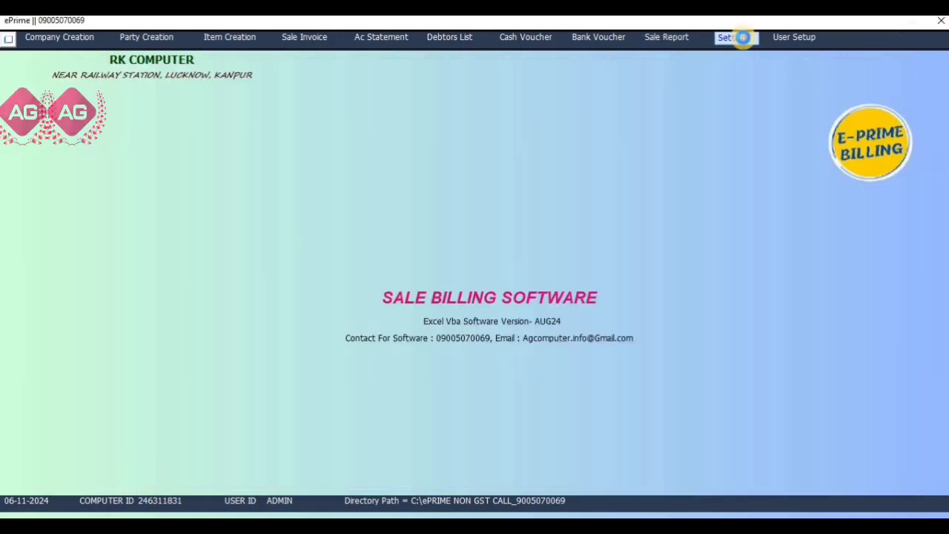
- Set Show Com. Contact Details on Bill to NO and Show Purchase Rate on Sale Bill to YES, and save the configuration
left_click(743, 37)
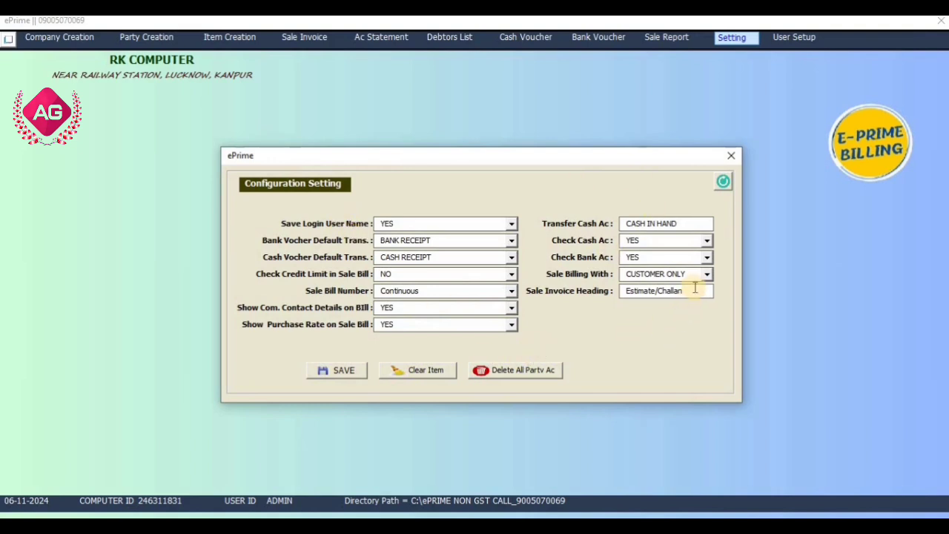
left_click_drag(695, 291, 475, 316)
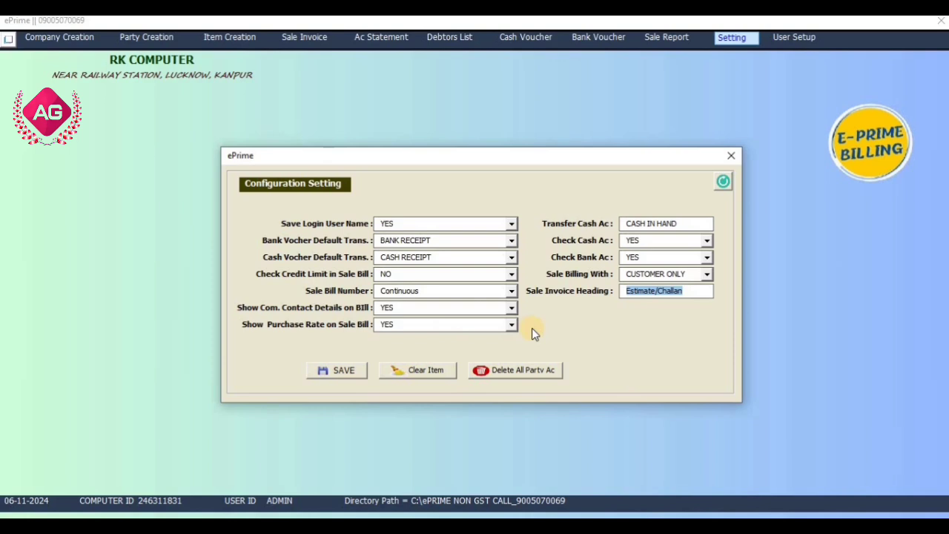
left_click(383, 308)
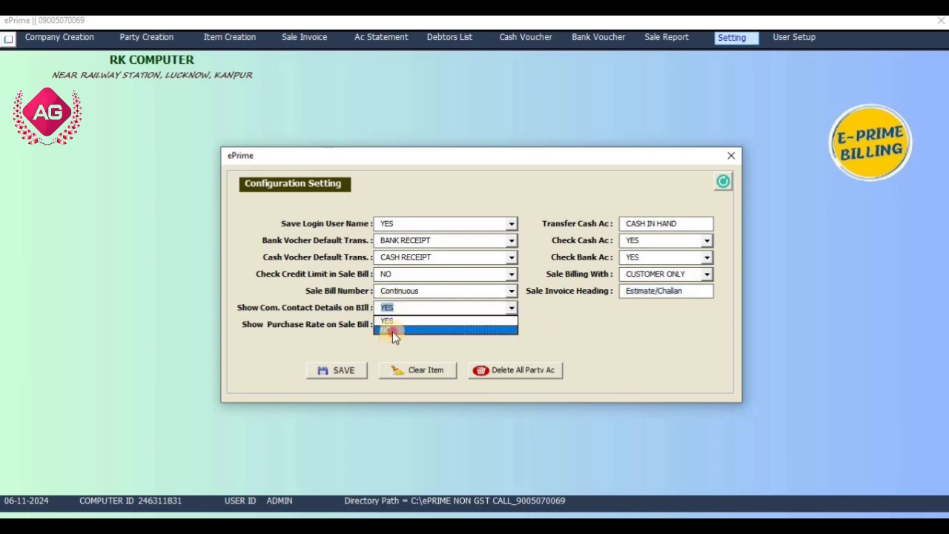
left_click(392, 330)
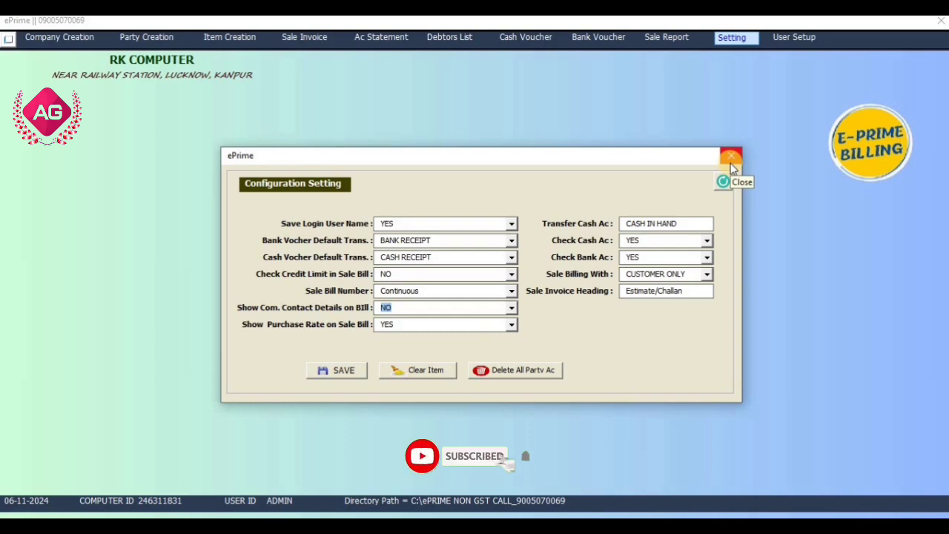
left_click(502, 324)
left_click(502, 325)
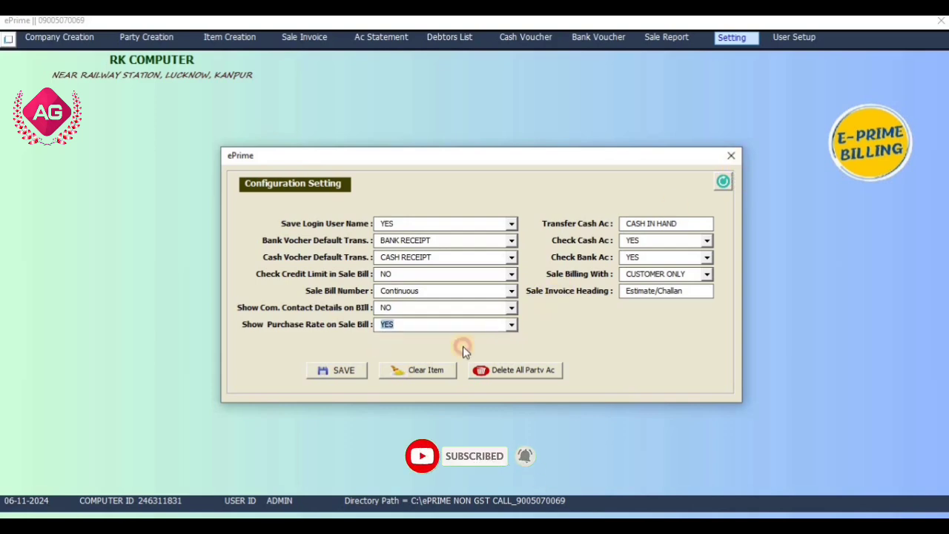
left_click(355, 374)
key("Return")
left_click(731, 156)
- Select item REALME with description C61 on a new sale invoice, inspect its sale and purchase rates, and close without adding it
left_click(302, 36)
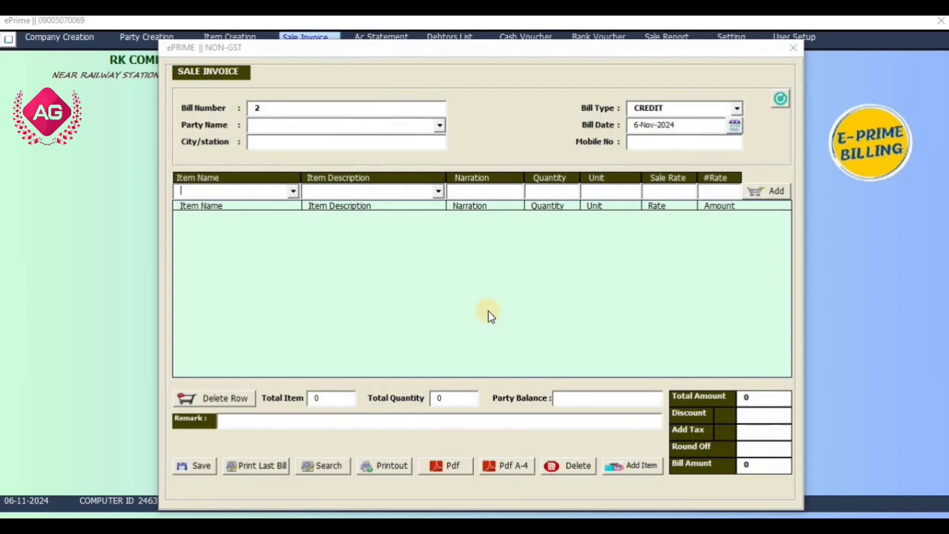
left_click(724, 191)
left_click(293, 191)
left_click(280, 208)
left_click(438, 190)
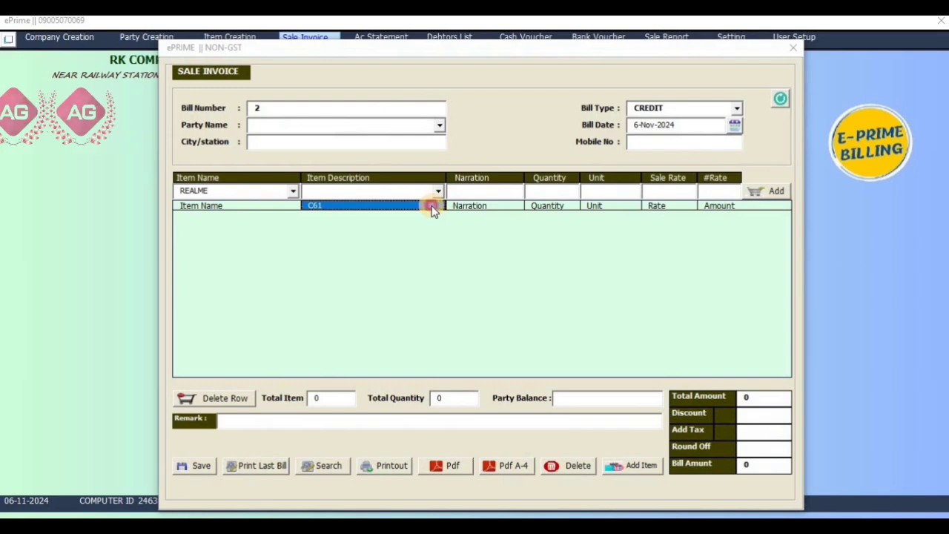
left_click(434, 207)
left_click(660, 190)
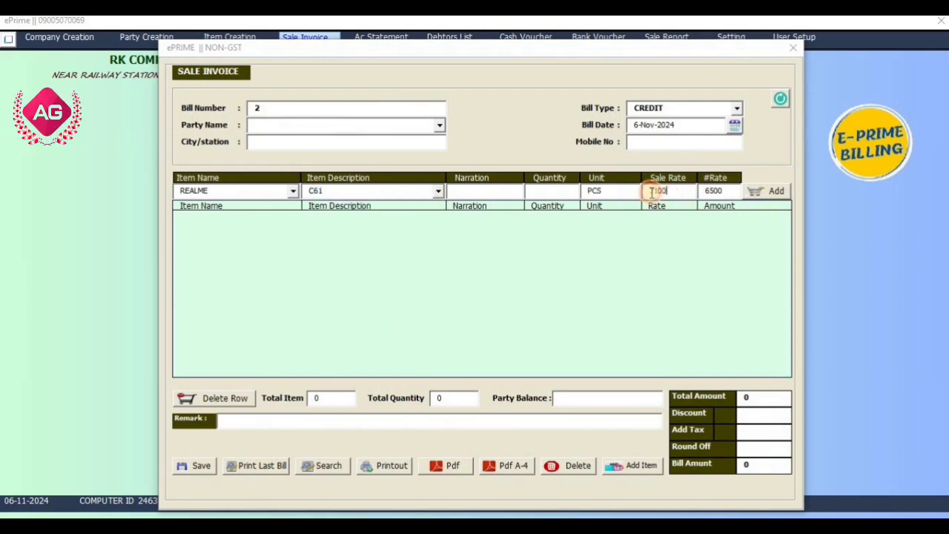
left_click(727, 191)
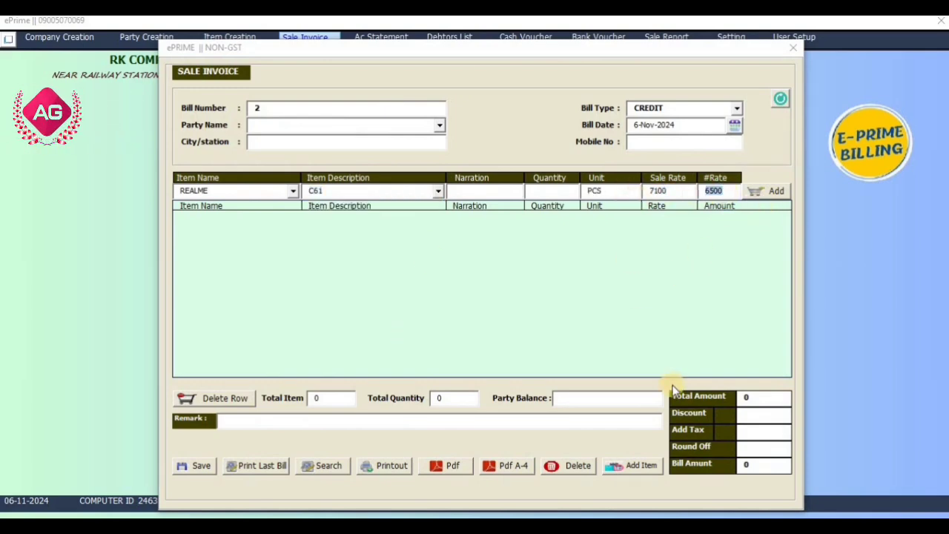
left_click(794, 47)
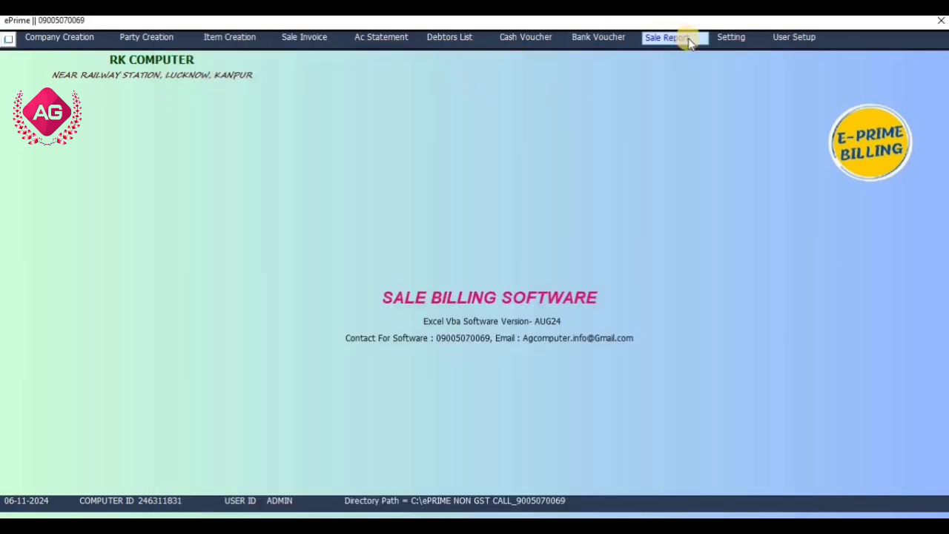
- Set Show Purchase Rate on Sale Bill to NO, save the configuration, and check the Sale Invoice form's rate columns
left_click(721, 39)
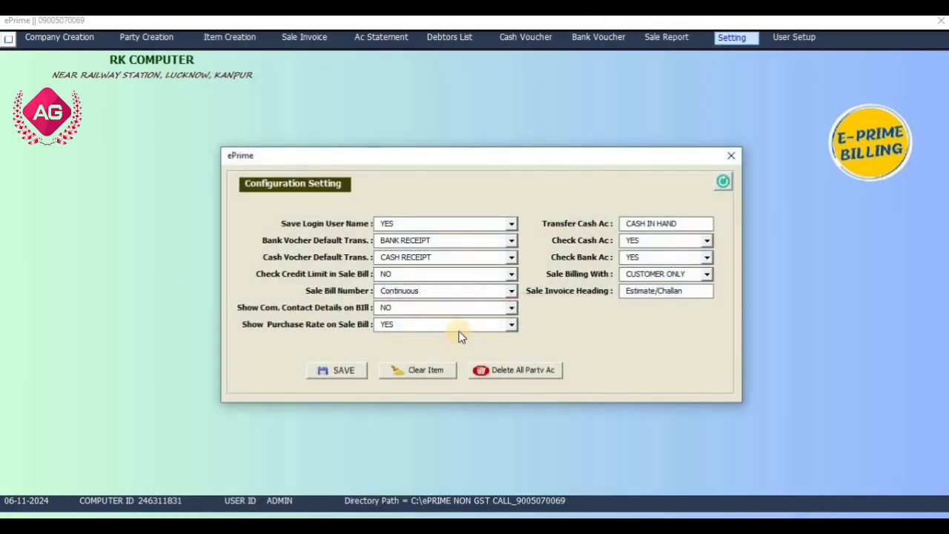
left_click(453, 324)
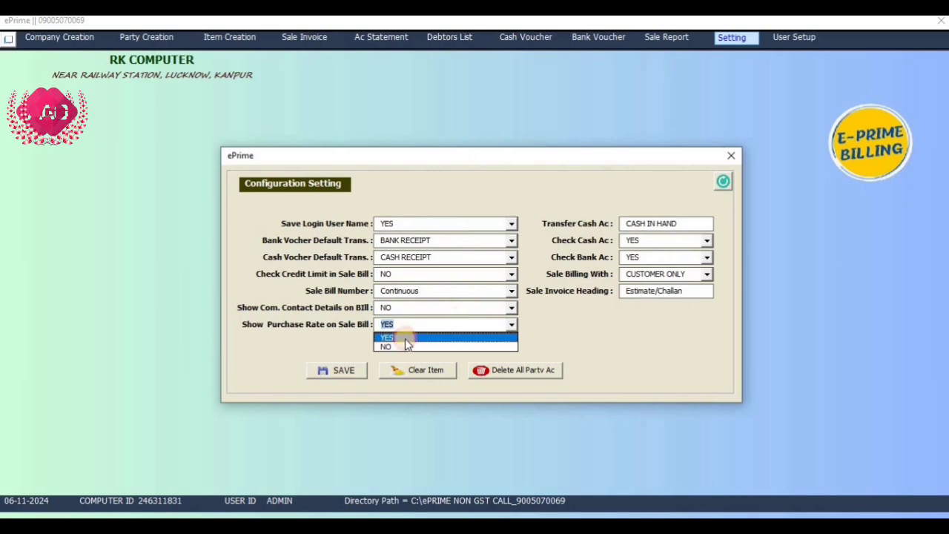
left_click(402, 342)
left_click(341, 370)
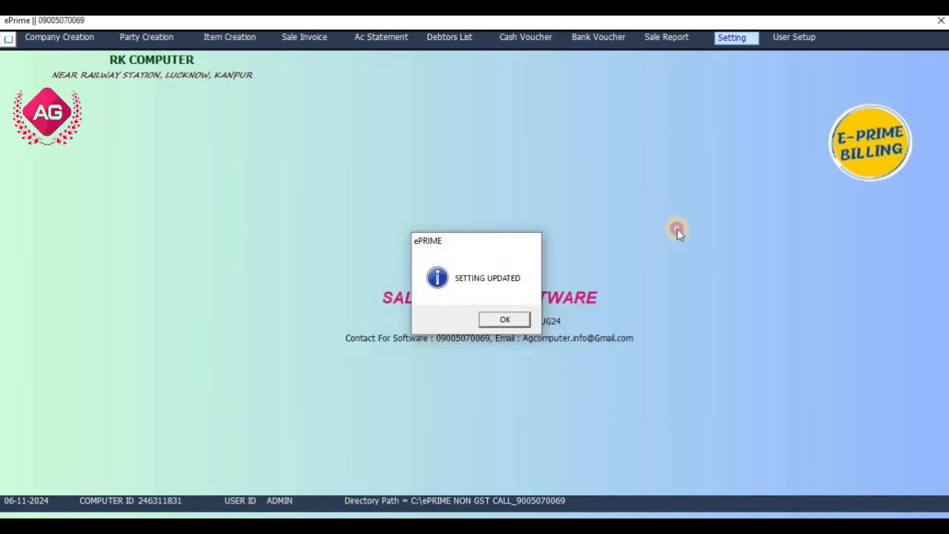
key("Return")
left_click(731, 155)
left_click(306, 42)
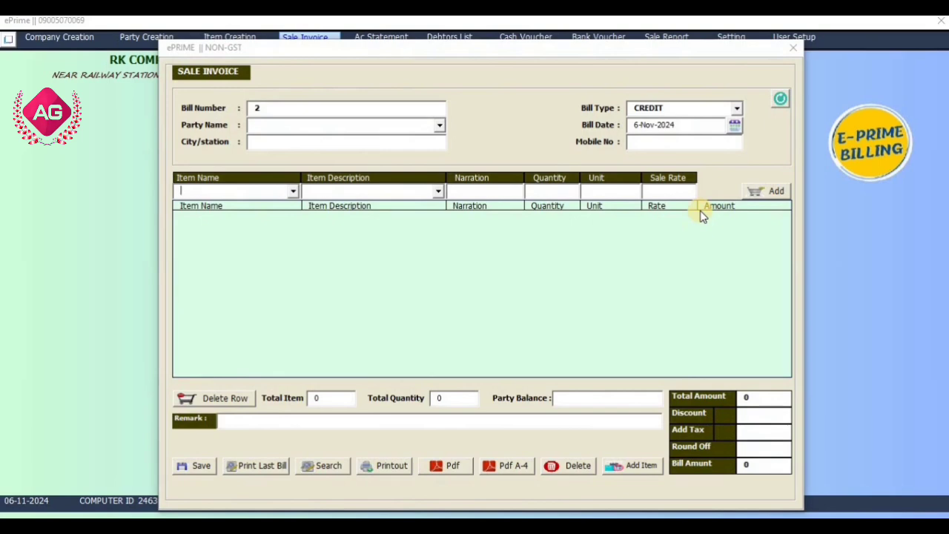
left_click(789, 52)
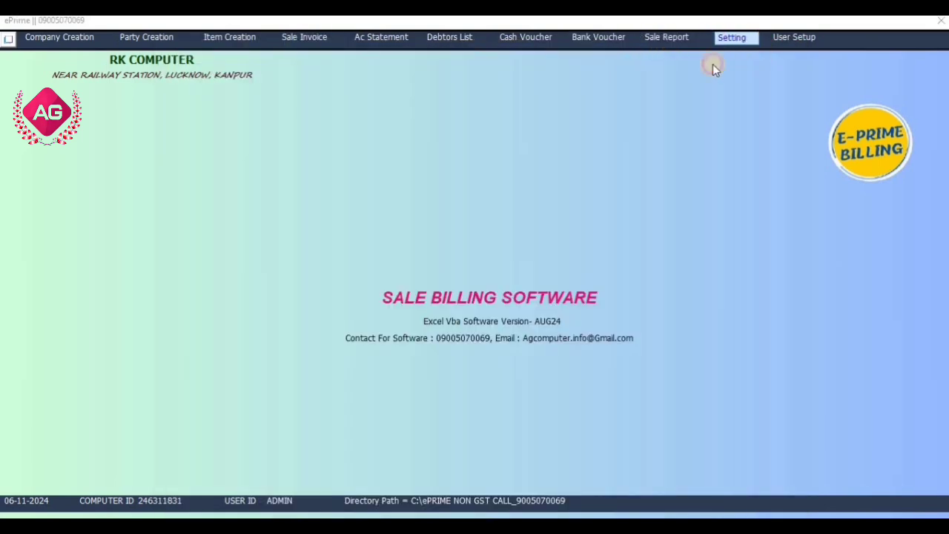
- Set Show Purchase Rate on Sale Bill to YES, save the configuration, and close the settings form
left_click(512, 325)
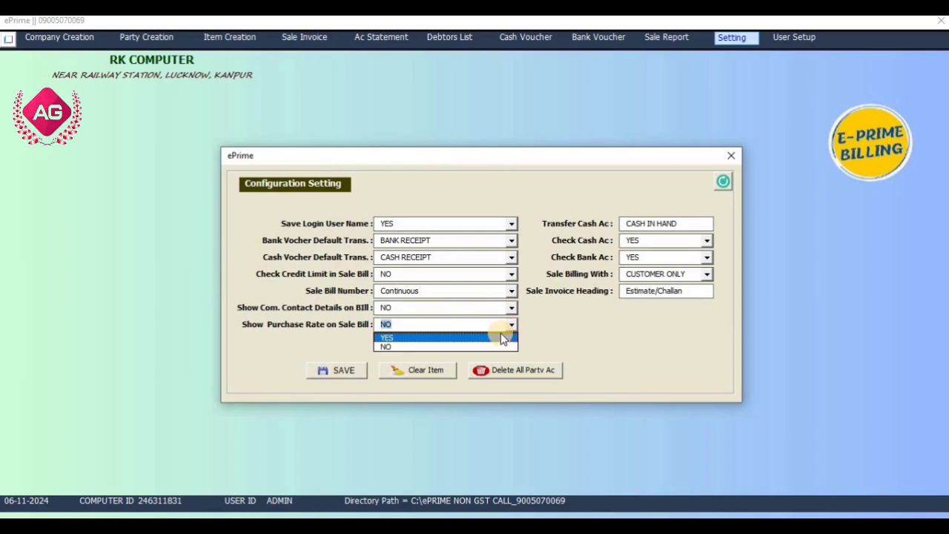
left_click(503, 339)
left_click(346, 369)
left_click(501, 316)
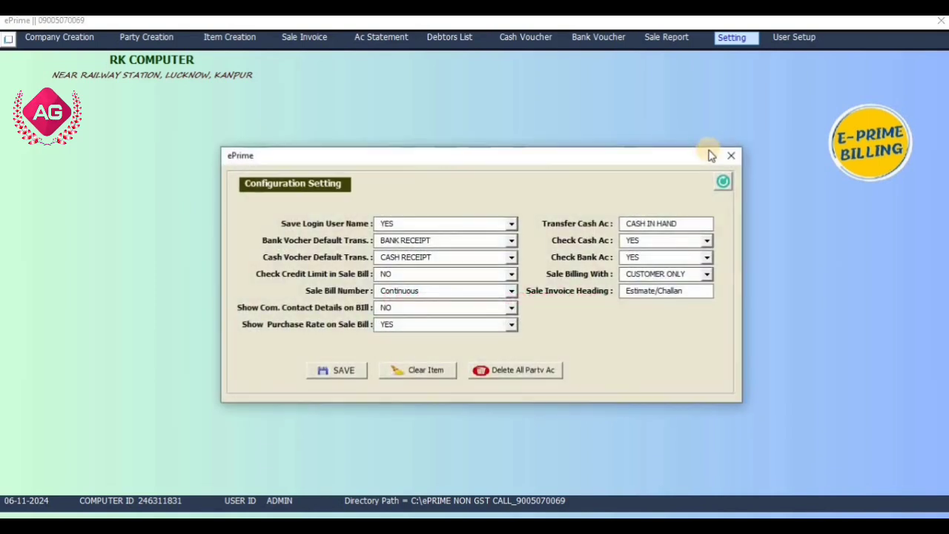
left_click(731, 153)
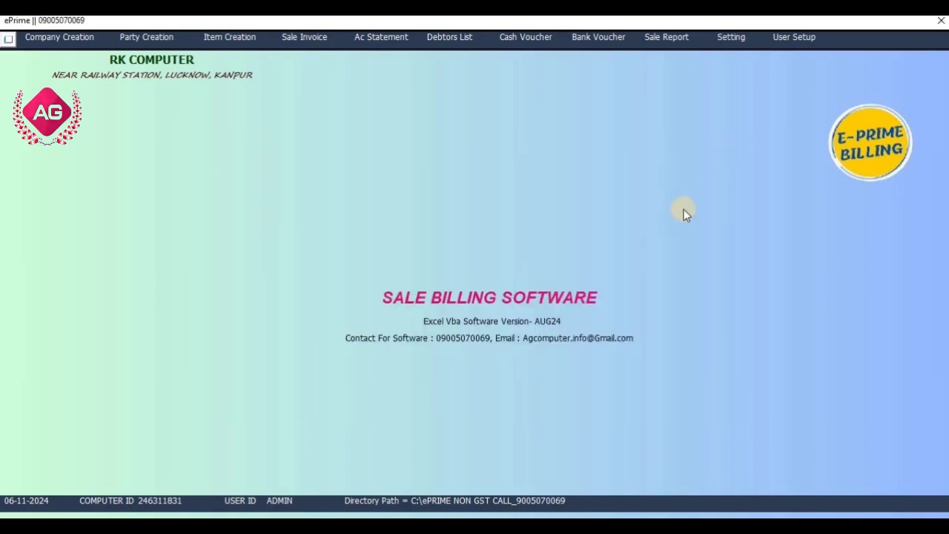
- Review the Company Details form and close it
left_click(59, 42)
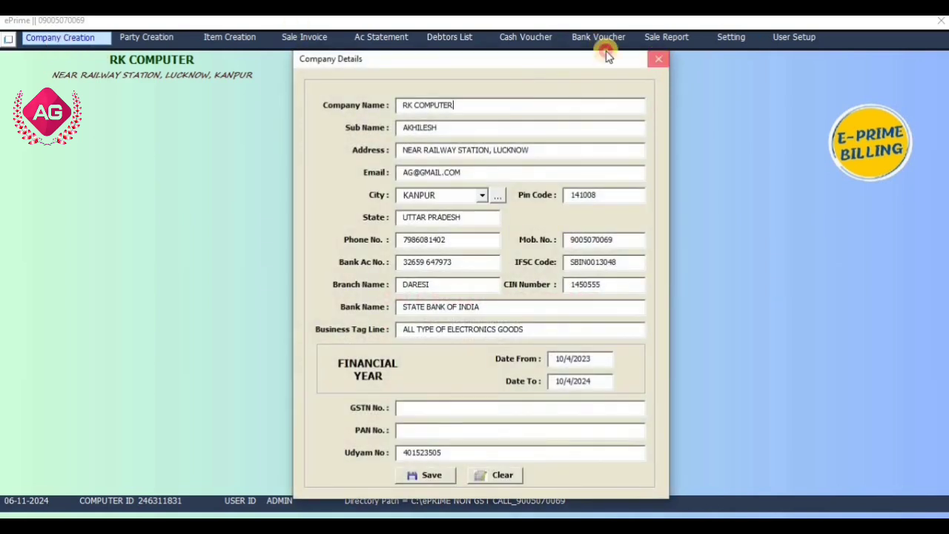
left_click(659, 59)
- Start a new party account with the customer's full name, group CUSTOMER, the street address, and city LUCKNOW
left_click(138, 43)
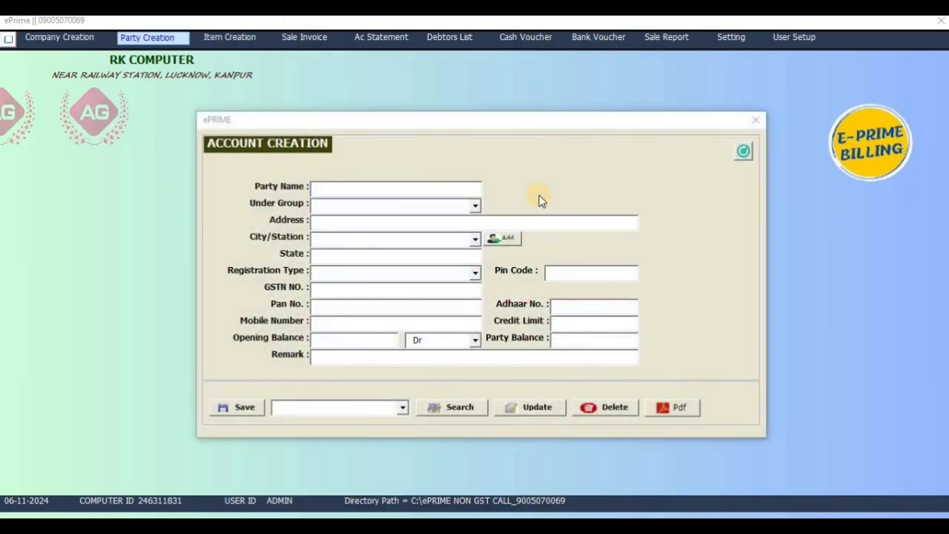
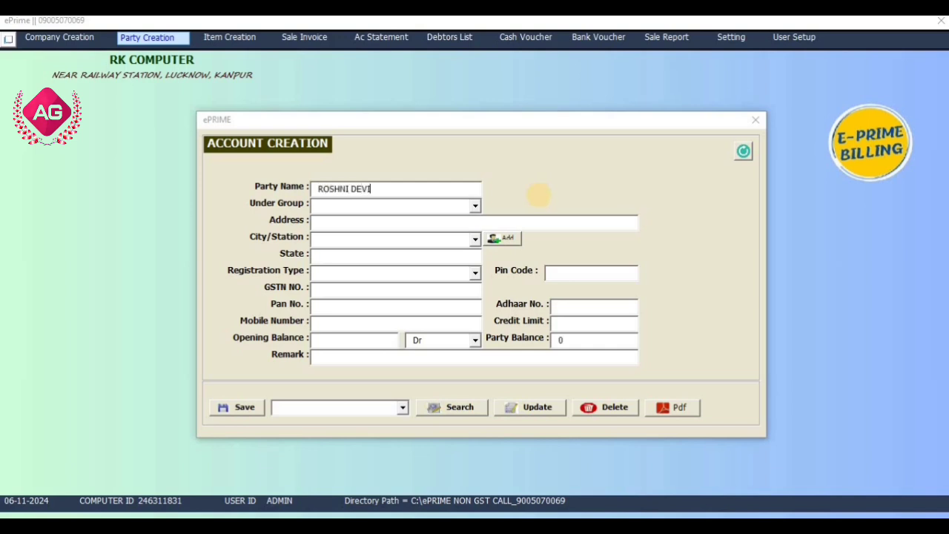
type("CUSTOMER")
key("Return")
type("LU")
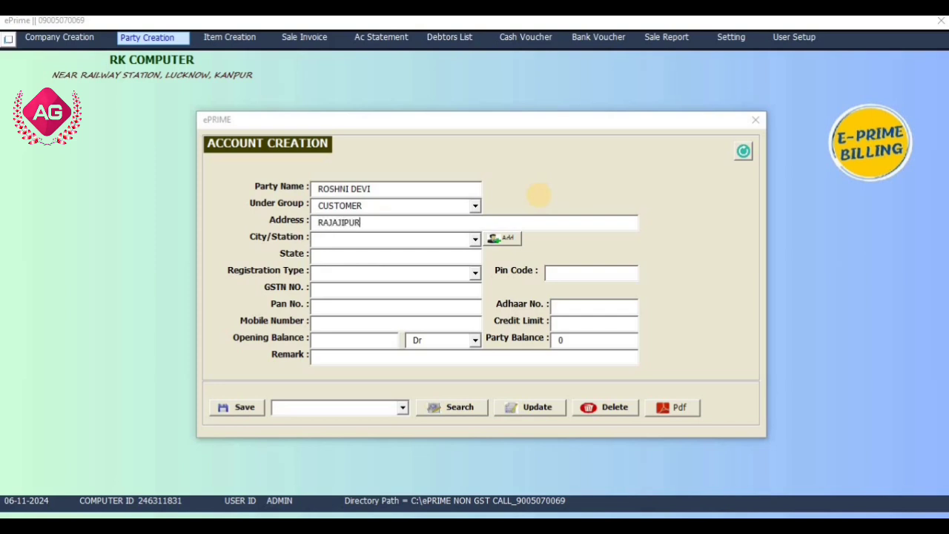
type("JAJIPURAM LUCKNOW")
key("Return")
type("LUCKNOW")
key("Return")
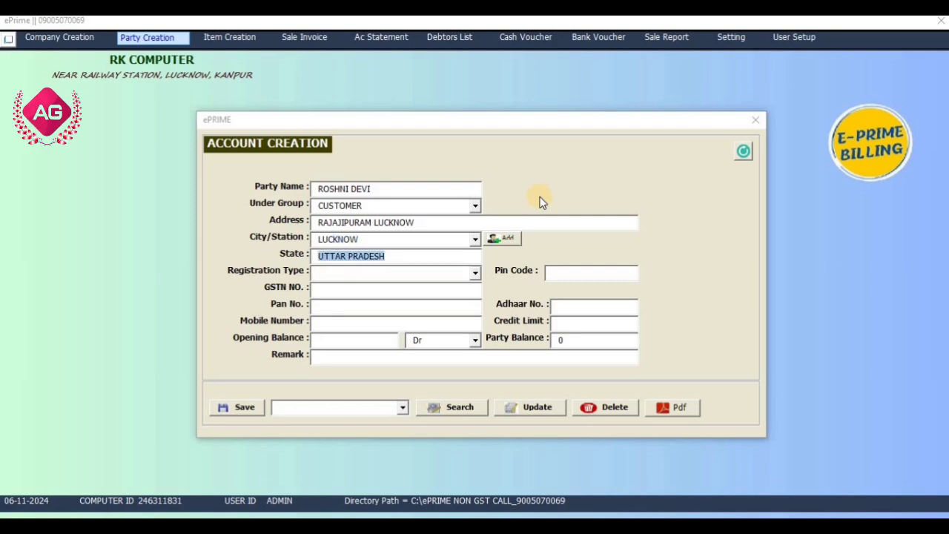
key("Return")
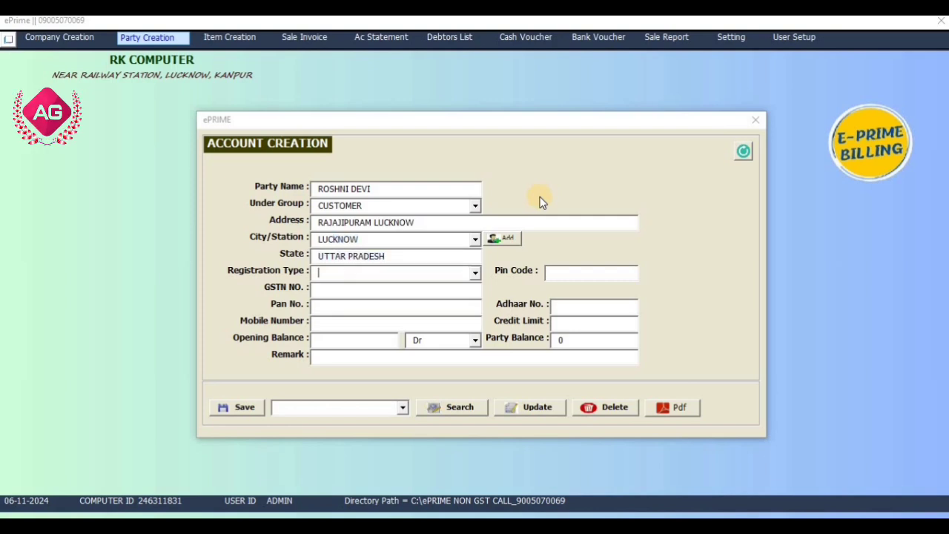
- Fill in the party's mobile number, set the opening balance to 500 Dr, and save the account
left_click(424, 325)
key("Return")
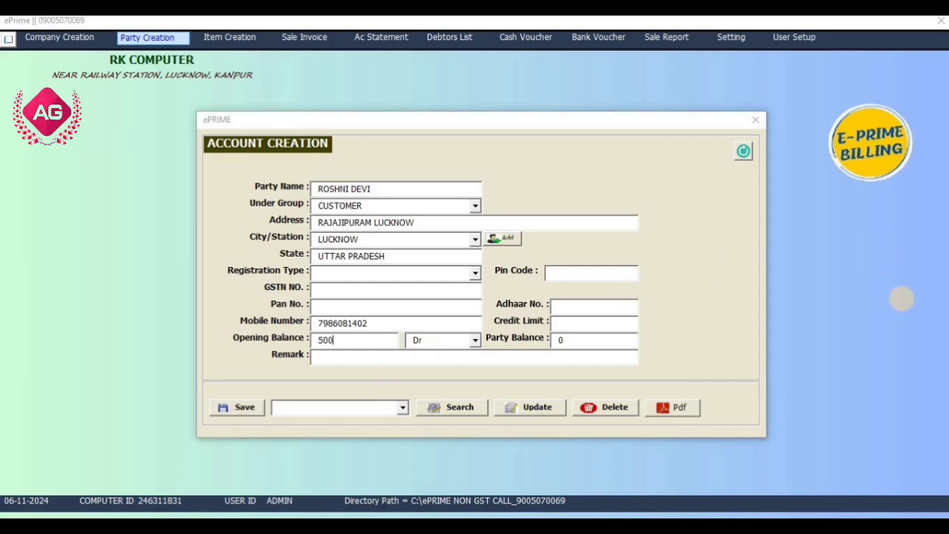
left_click(238, 407)
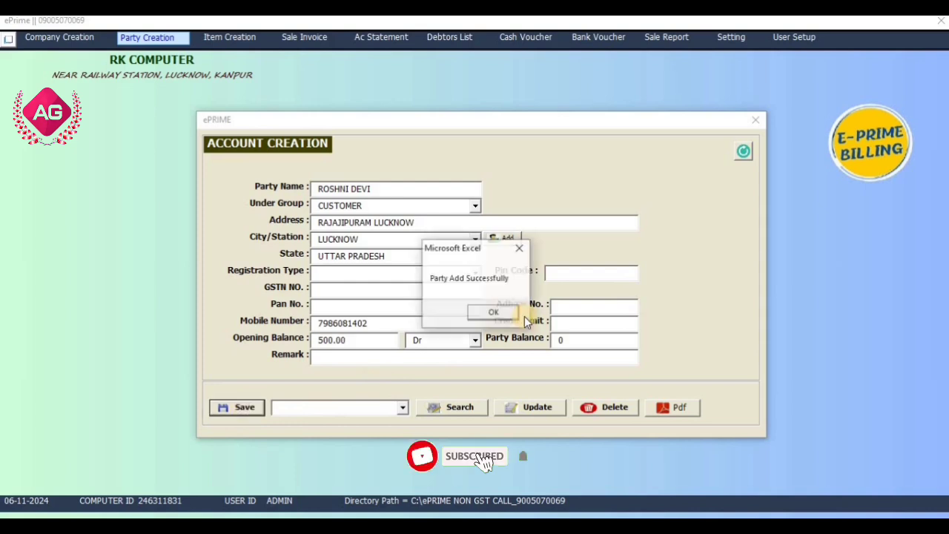
left_click(509, 315)
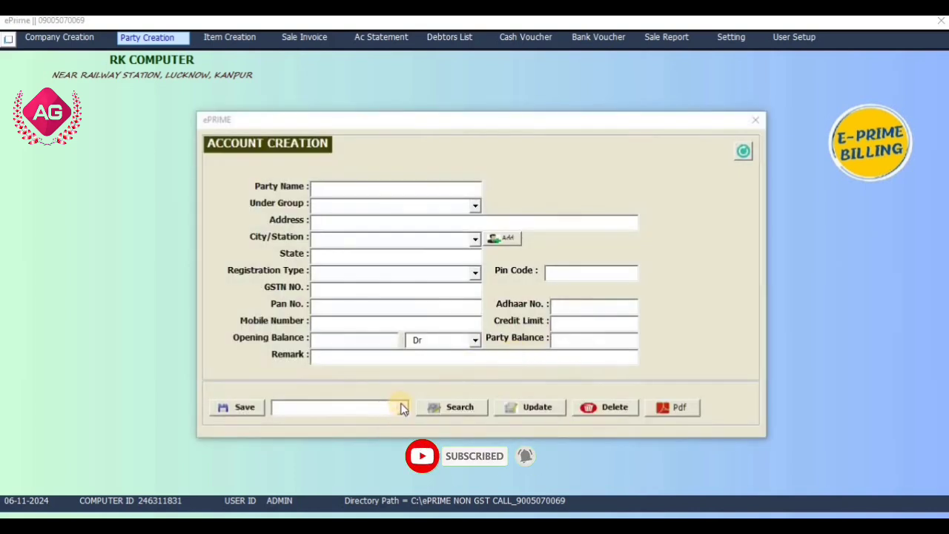
- Retrieve the newly created party's account, resave it as an update, and close the Account Creation form after checking the party list
left_click(401, 407)
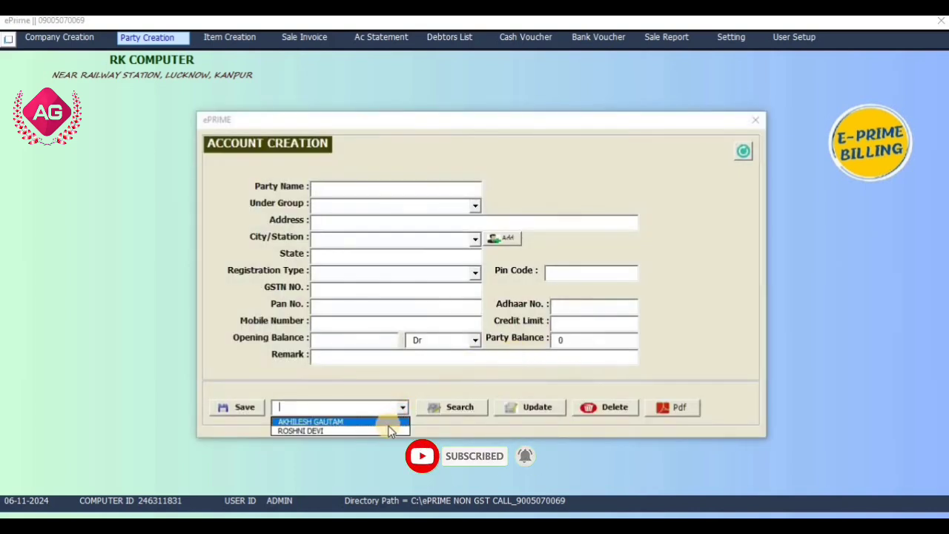
left_click(387, 431)
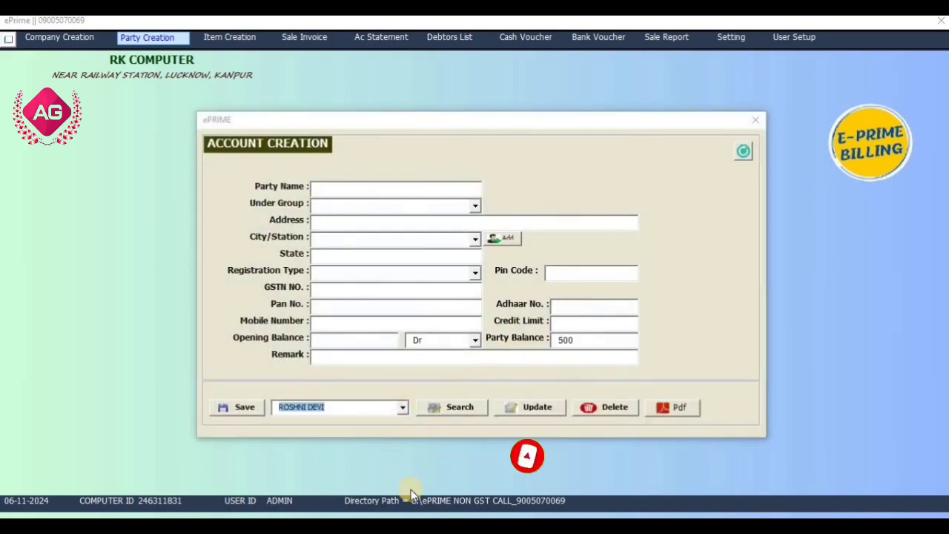
left_click(430, 408)
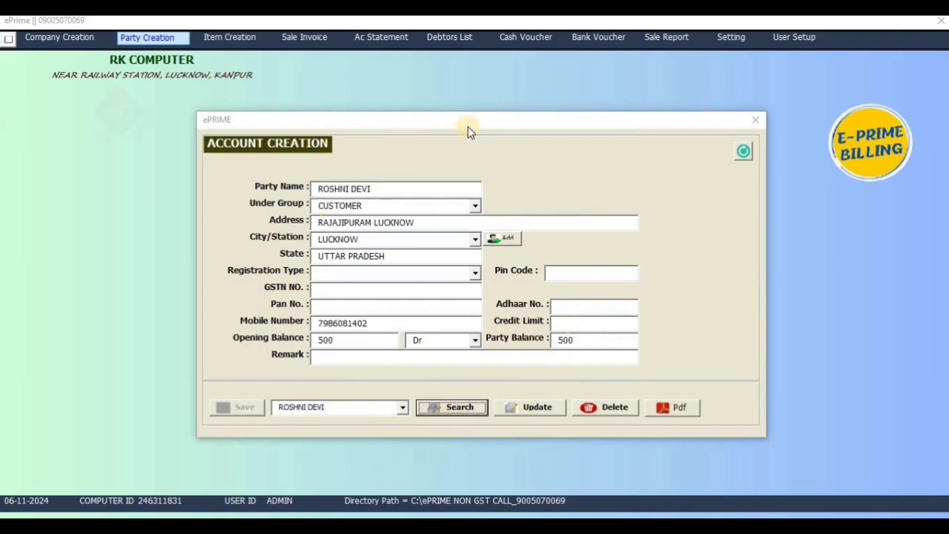
left_click(531, 410)
left_click(486, 312)
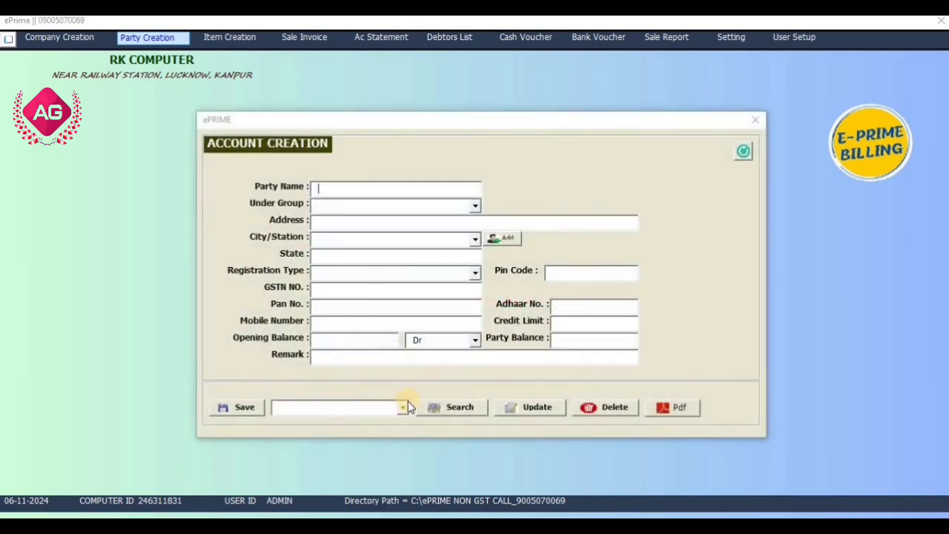
left_click(405, 406)
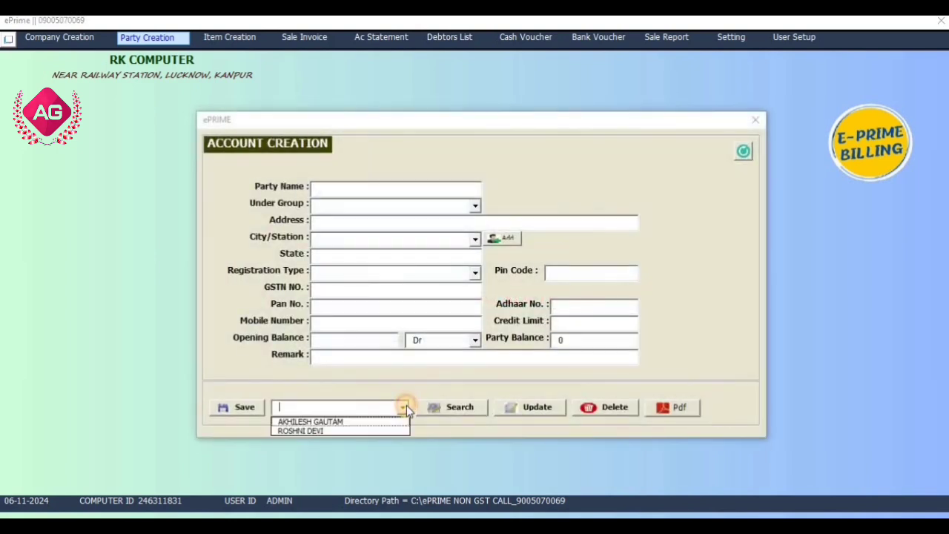
left_click(751, 122)
- Start a new item named FACE CREAM with description FAIR LOVELY 100MG and unit PCS
left_click(247, 37)
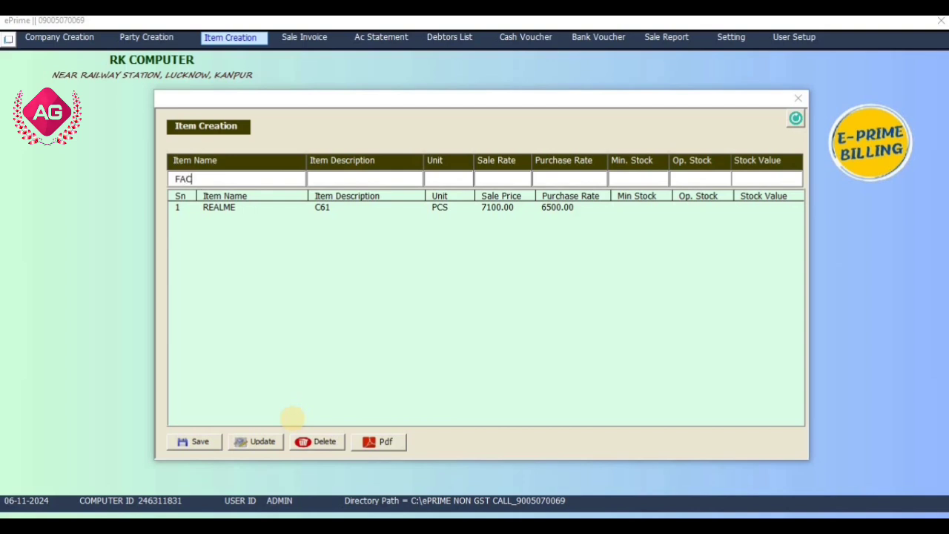
type("CRE")
type("FA")
type("IR LOVELY 100")
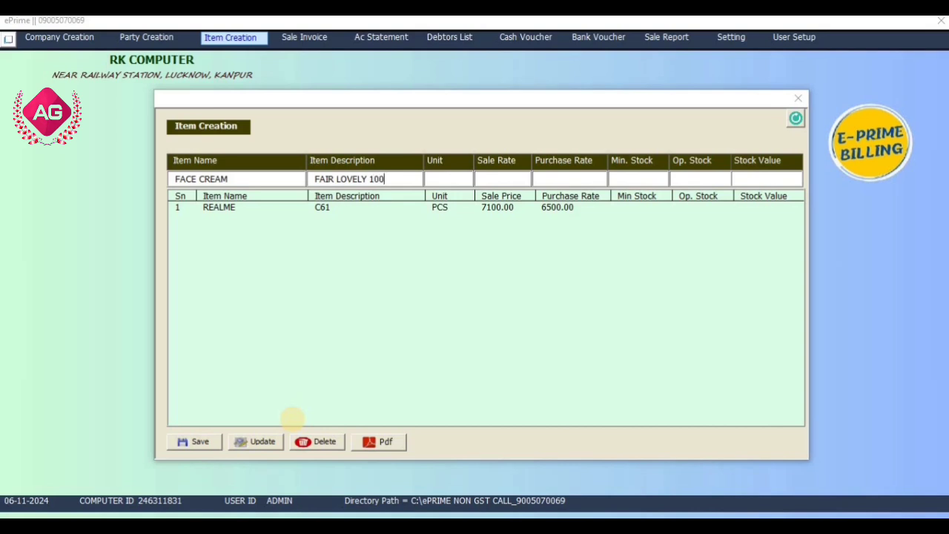
type("MG")
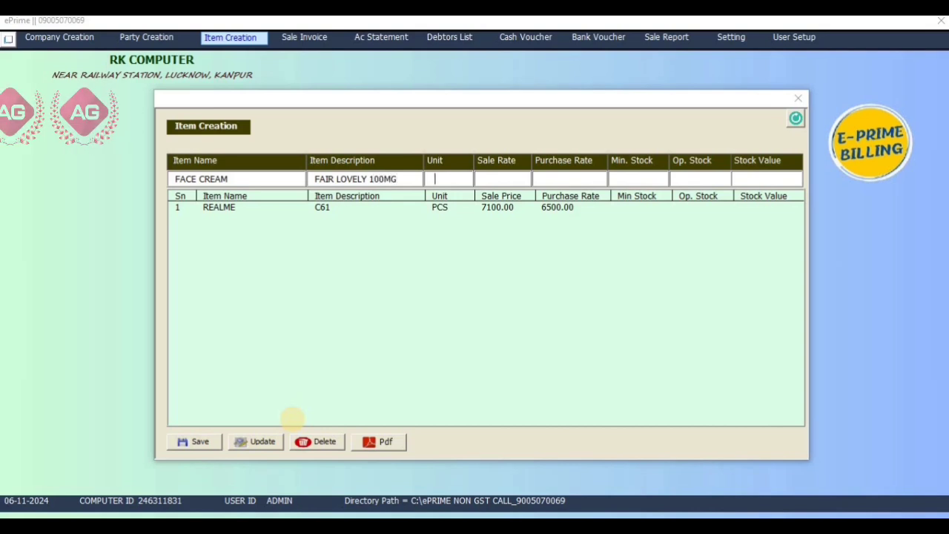
key("Tab")
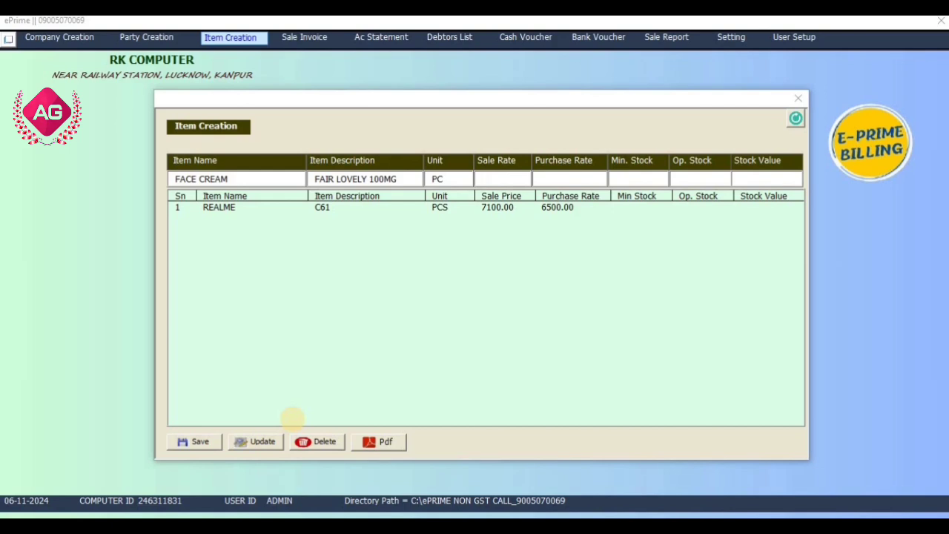
key("shift+Tab")
key("Right")
- Set FACE CREAM's sale rate to 140, purchase rate 90, minimum stock 1 and opening stock 10, save it, and review its saved entry
type("90")
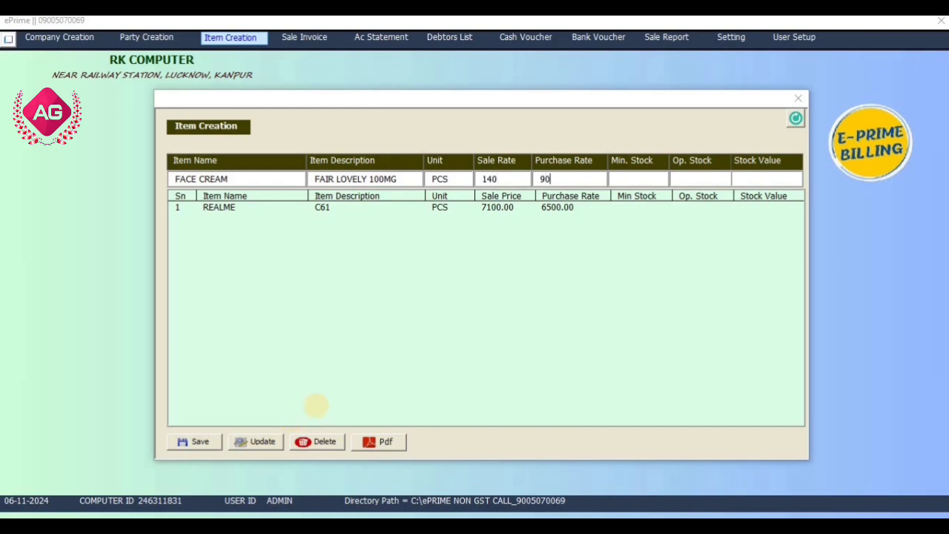
key("Tab")
type("1")
key("Tab")
type("10")
key("Tab")
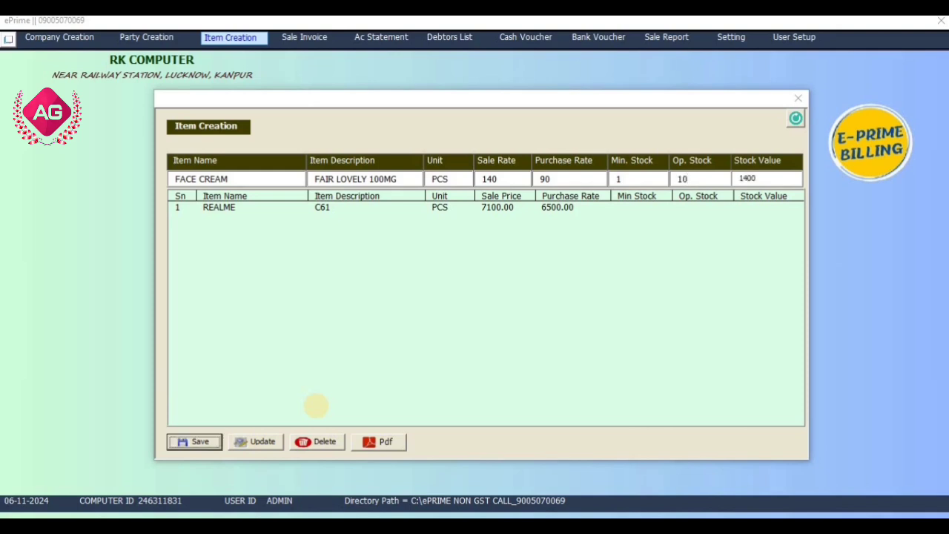
key("Return")
key("Return")
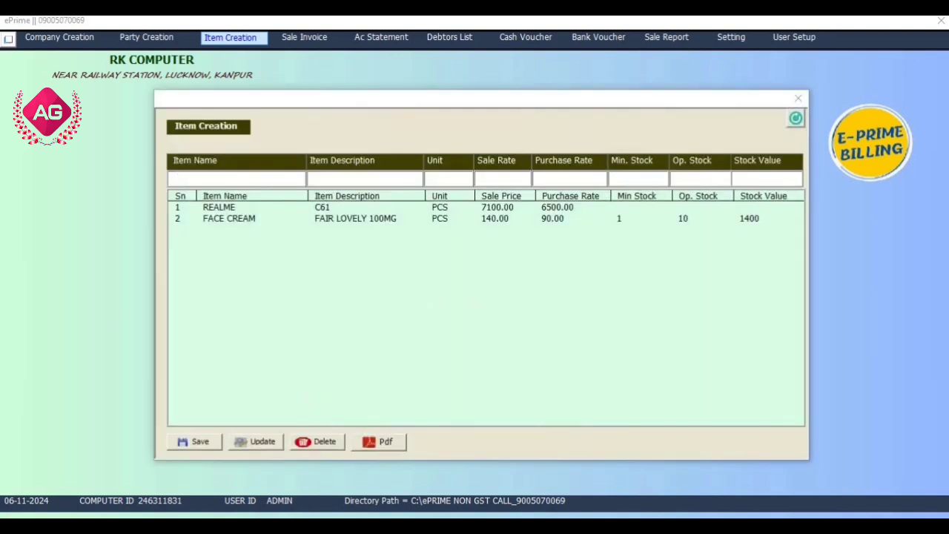
left_click(260, 219)
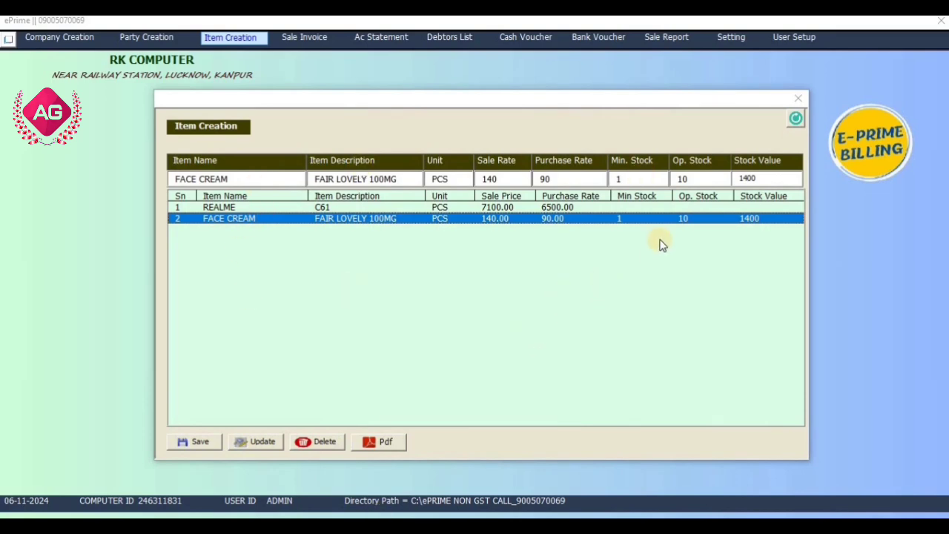
left_click(797, 98)
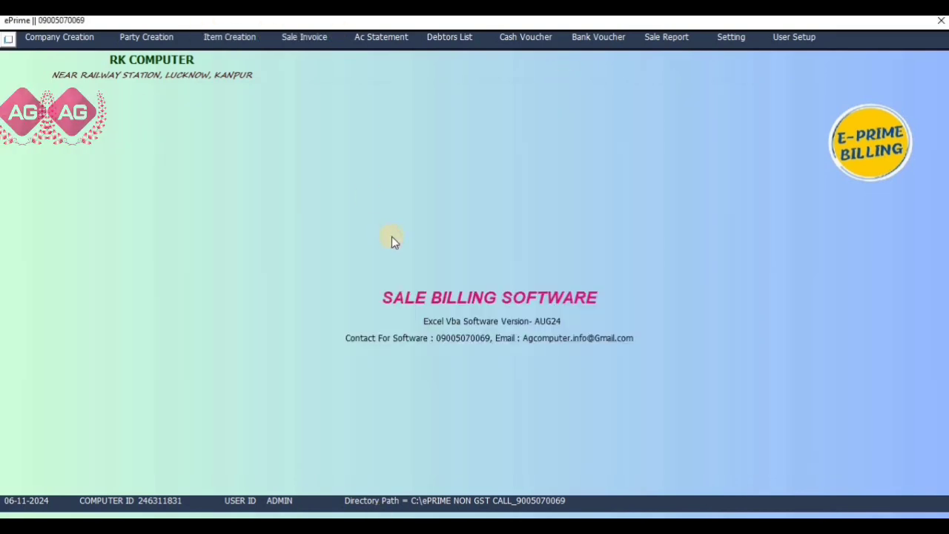
- Start a new sale invoice for the newly created customer and check the party balance
left_click(313, 38)
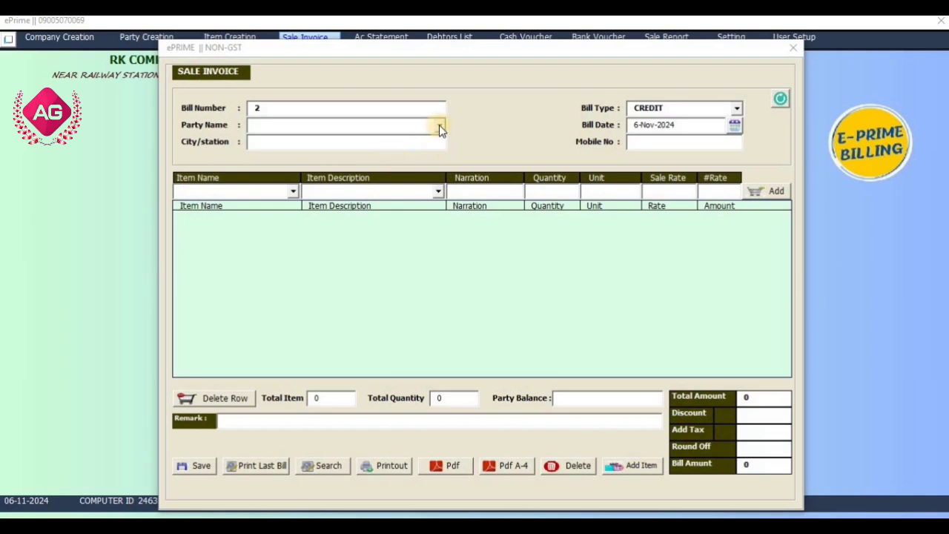
left_click(439, 125)
left_click(416, 143)
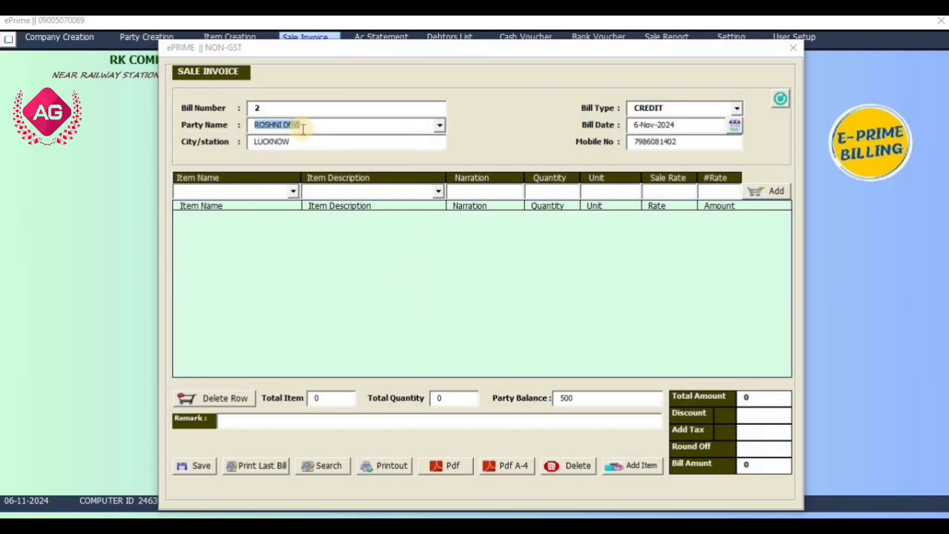
left_click(557, 401)
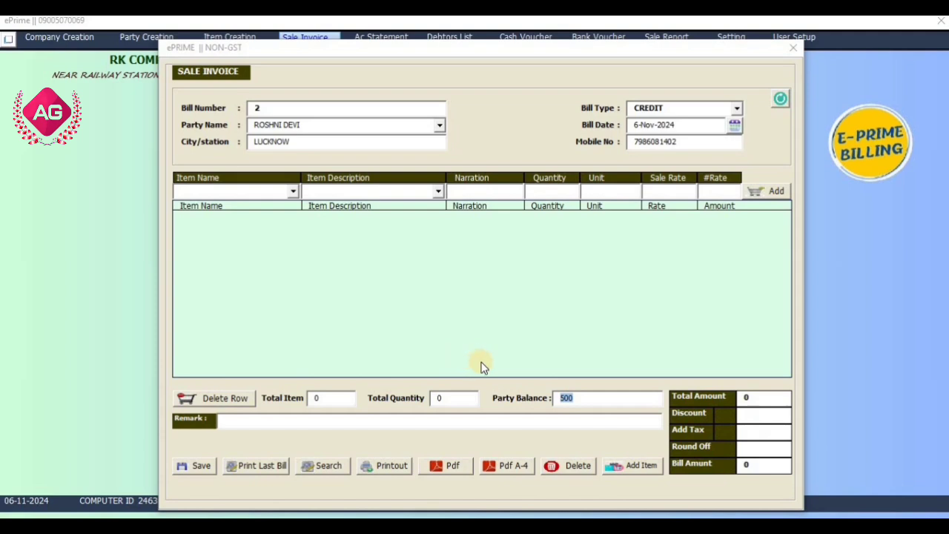
left_click(579, 401)
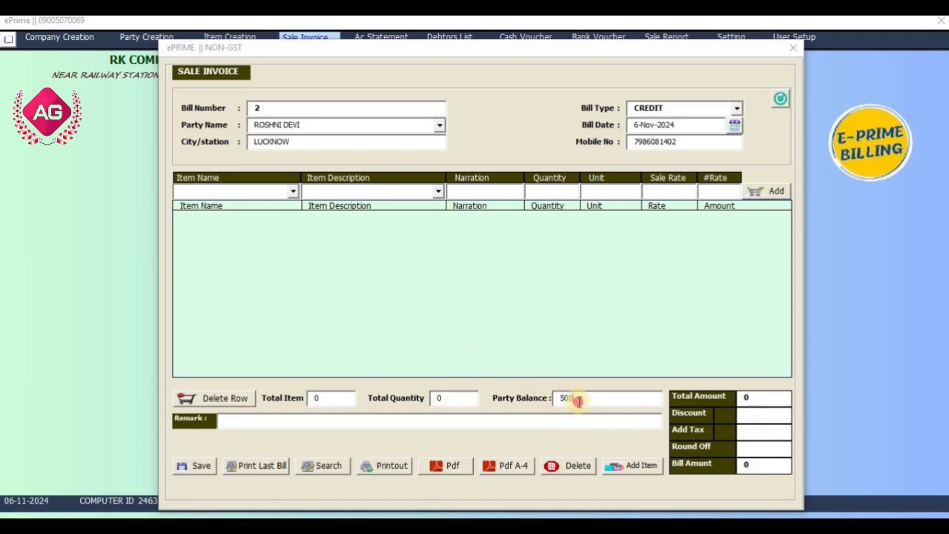
- Select item FACE CREAM with description FAIR LOVELY 100MG on the invoice and inspect its purchase and sale rates
left_click(293, 190)
left_click(287, 216)
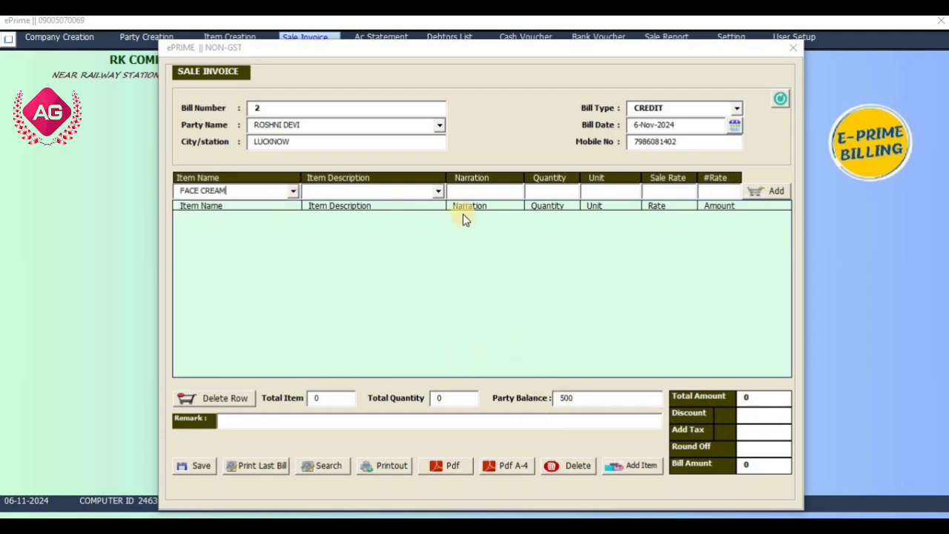
left_click(439, 191)
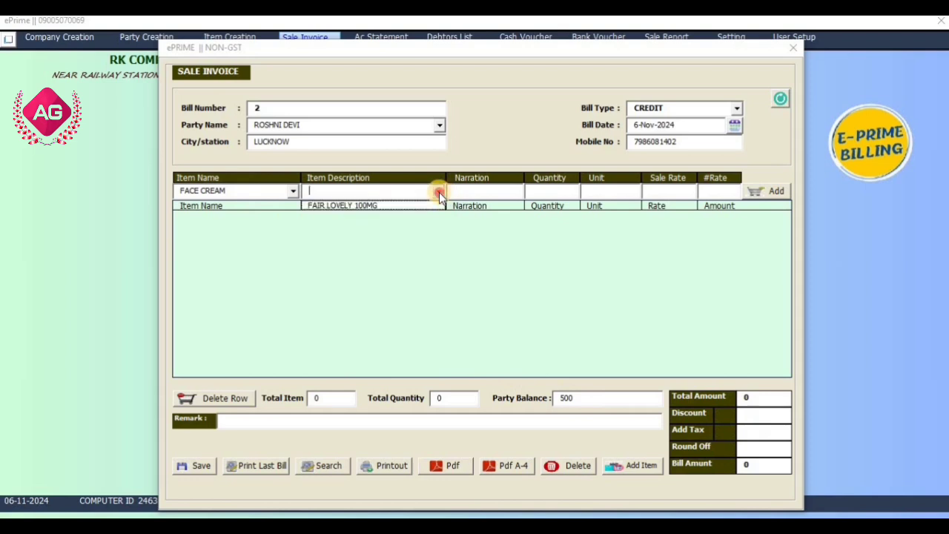
left_click(360, 209)
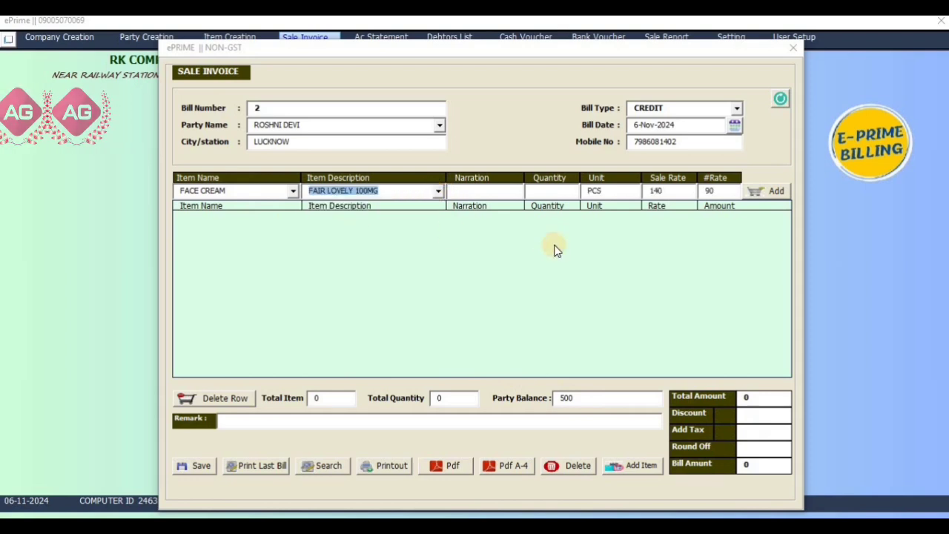
left_click(724, 190)
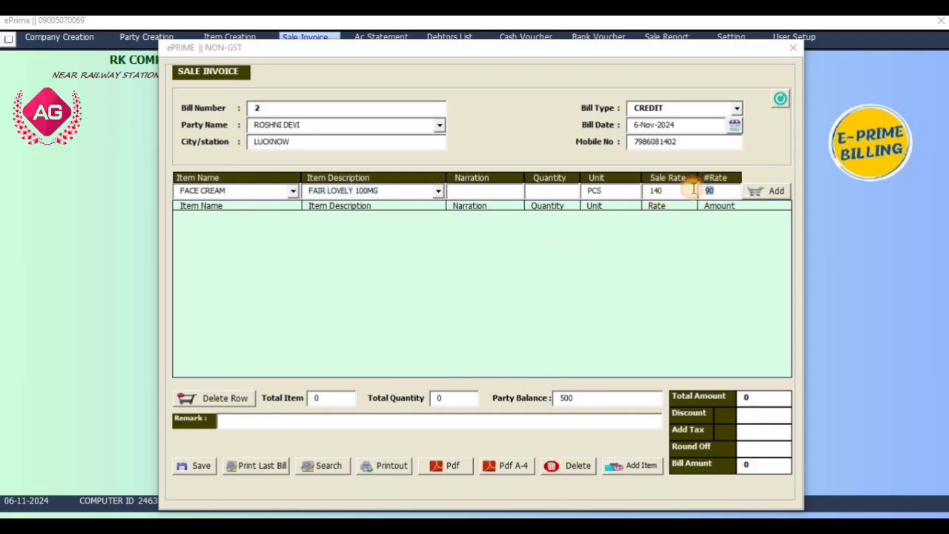
left_click(652, 191)
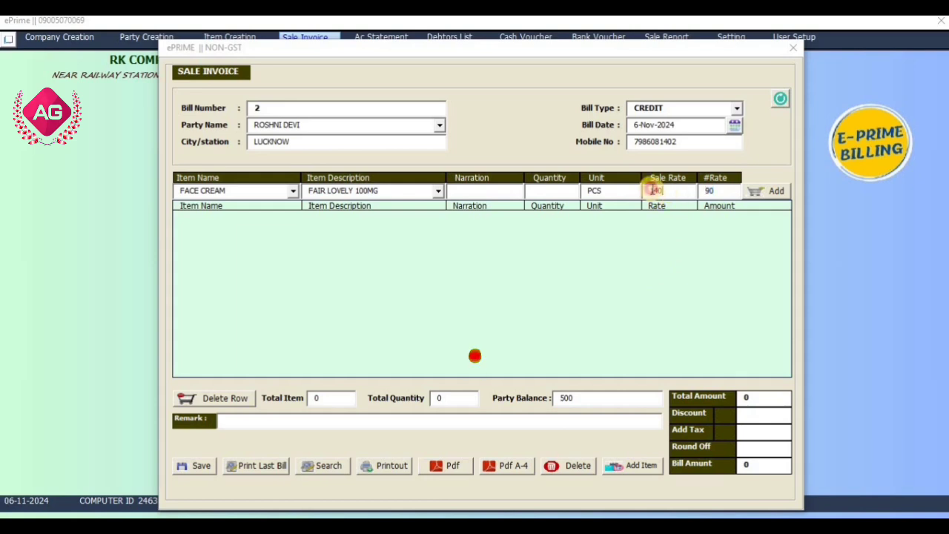
- Set the FACE CREAM line's narration to NEW and quantity to 50, and add it to the invoice
left_click(500, 193)
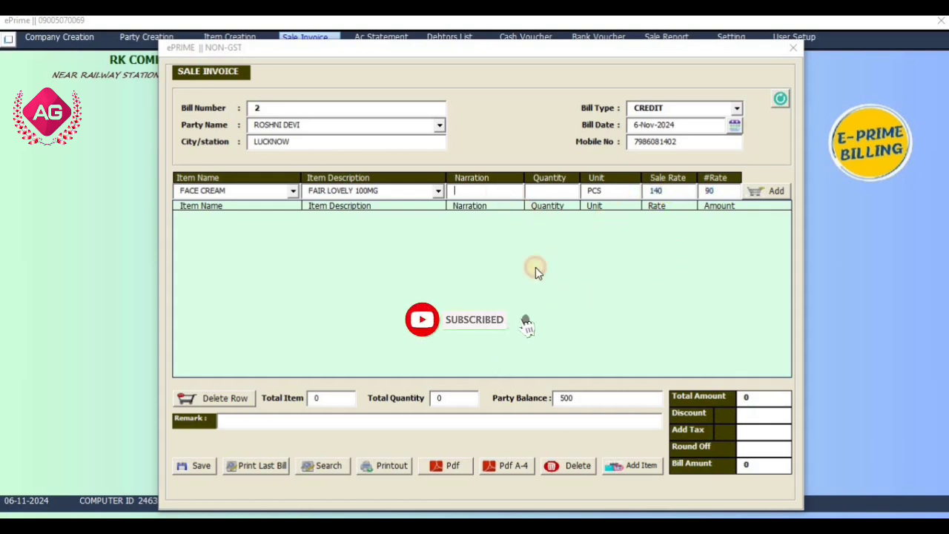
type("NEW")
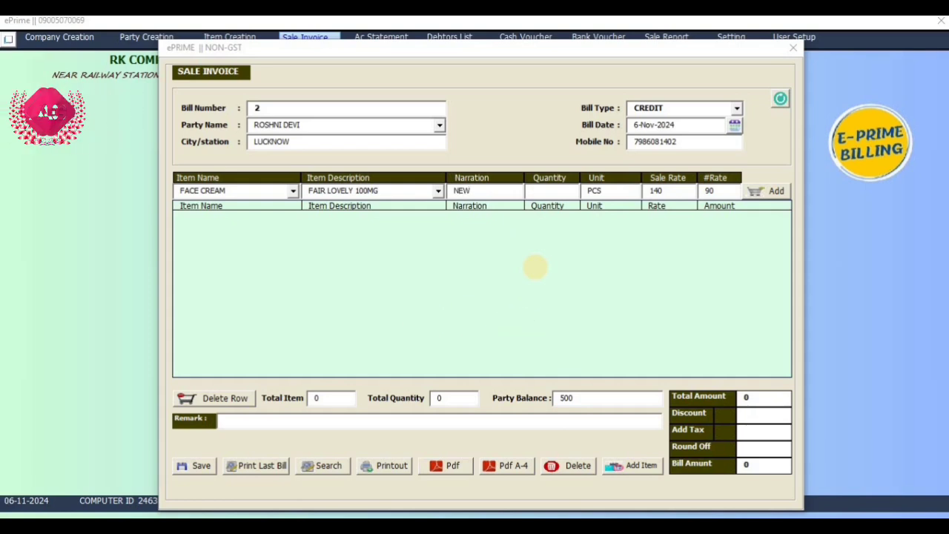
key("Tab")
type("50")
key("Return")
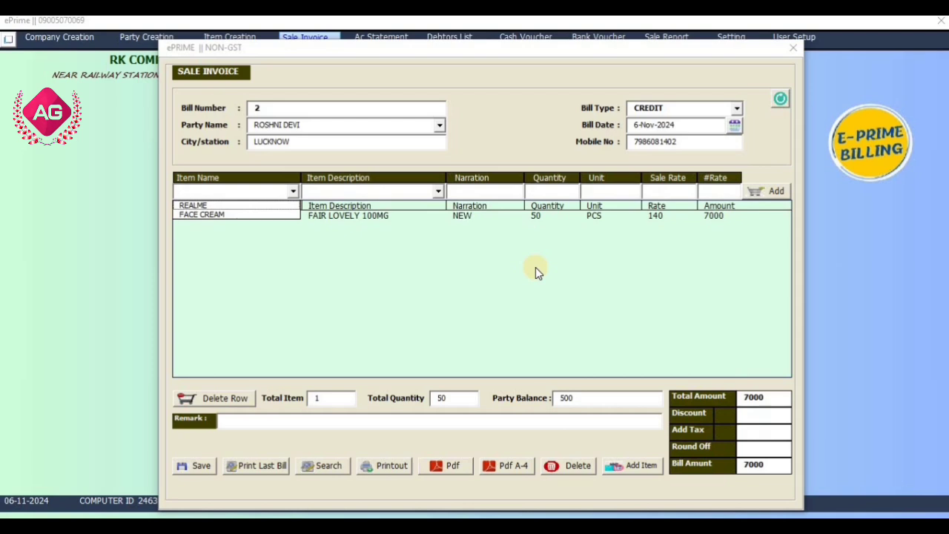
- Enter the invoice remark PAYMENT REMIND and save the sale invoice
left_click(506, 148)
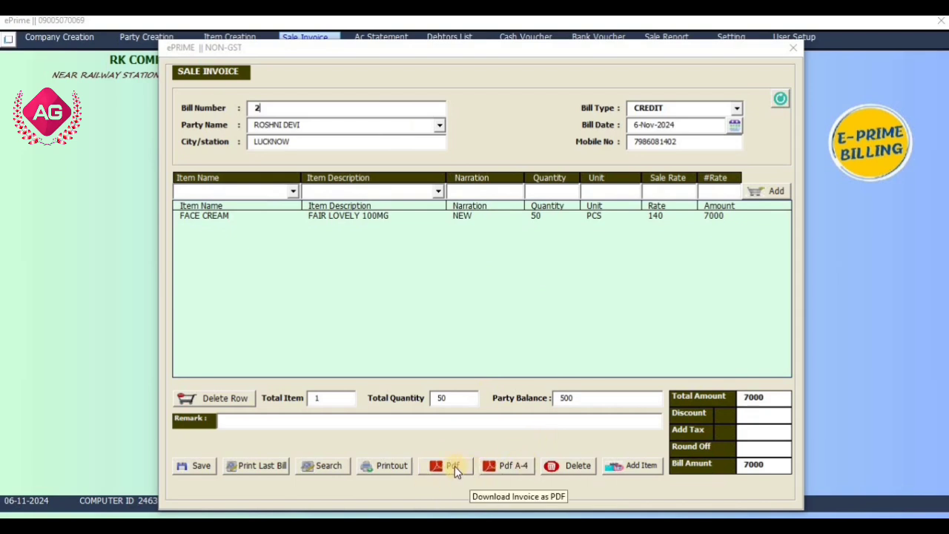
left_click(300, 418)
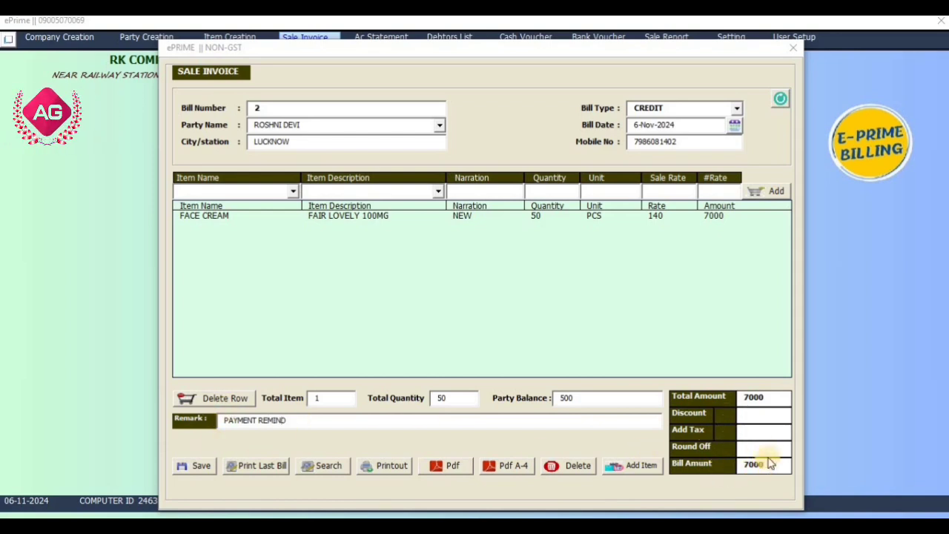
left_click(204, 469)
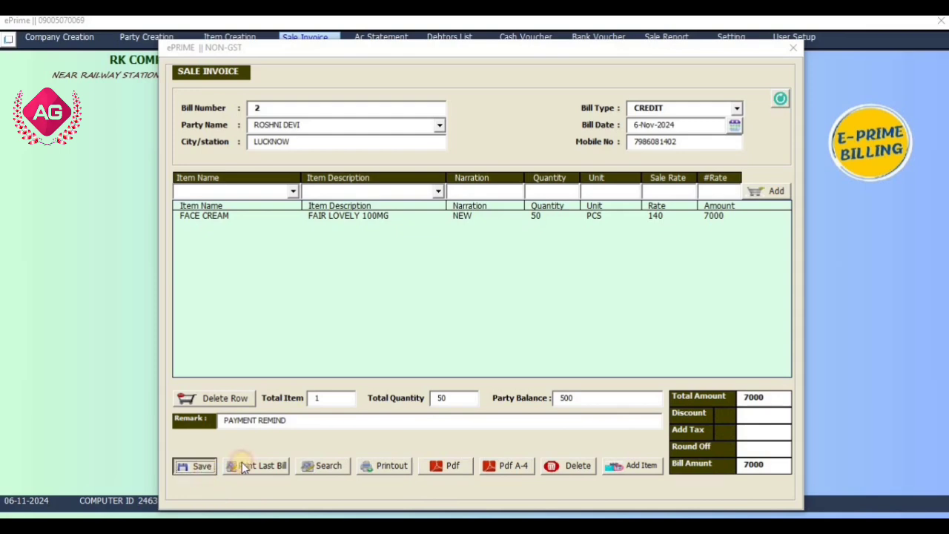
left_click(496, 313)
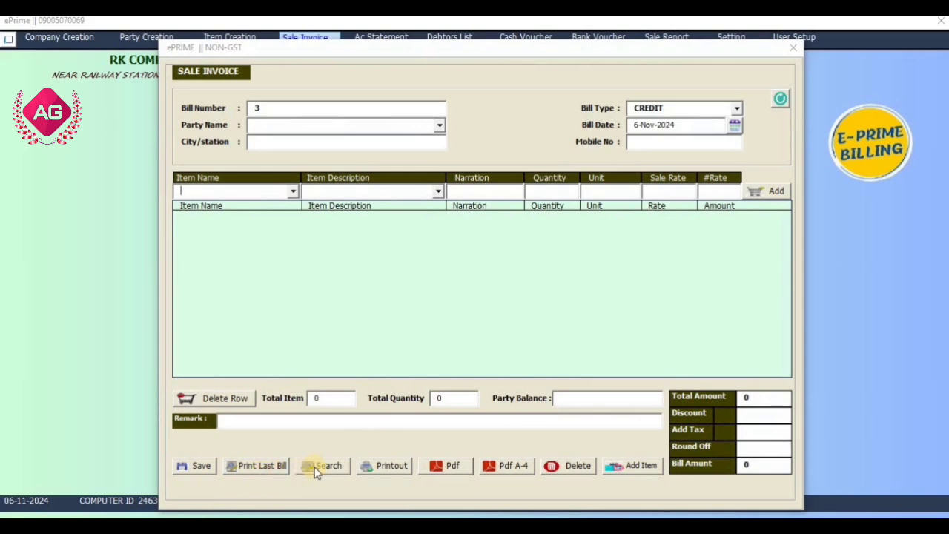
- Search for saved invoice number 2 and load it into the sale invoice form
left_click(338, 469)
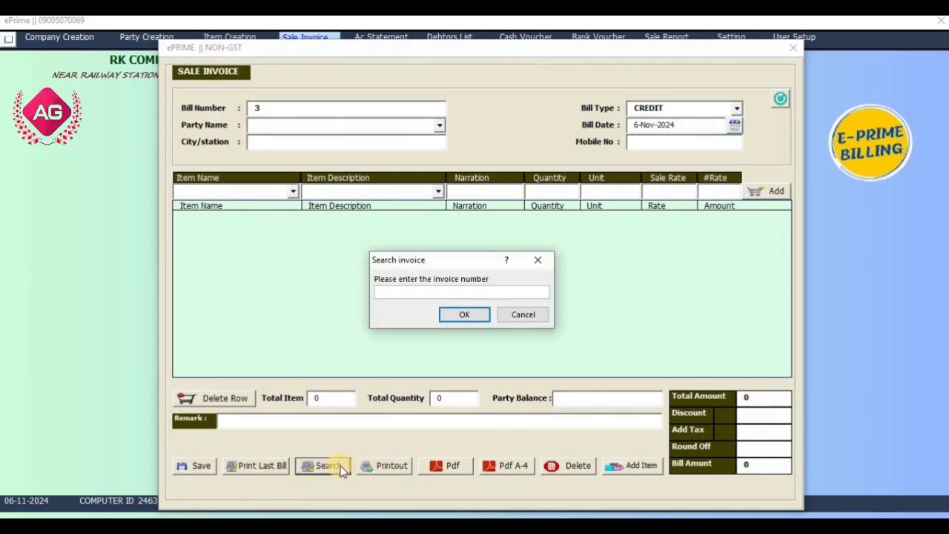
type("2")
key("Return")
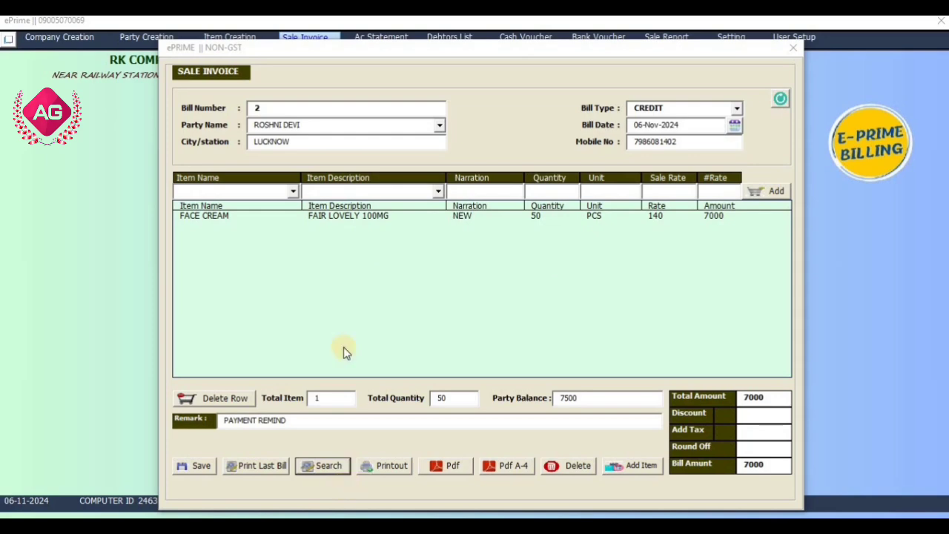
- Generate the PDF of invoice 2, review the whole page including its totals and remark, and close both the PDF and the invoice form
left_click(456, 469)
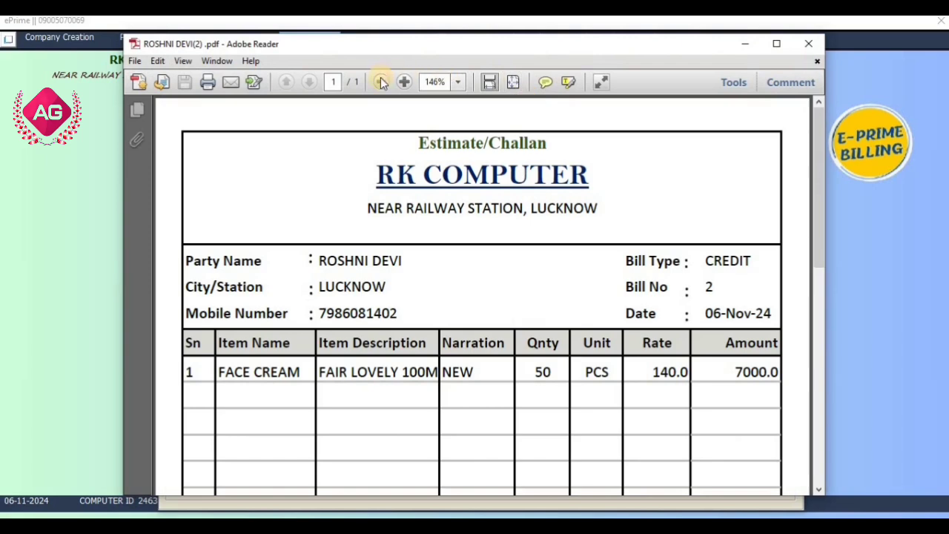
left_click(380, 82)
left_click(380, 82)
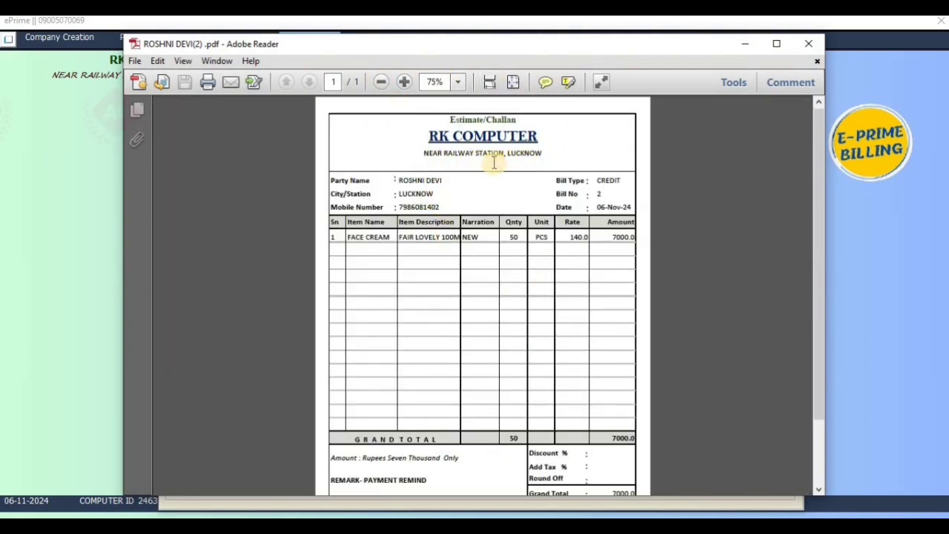
scroll(458, 326, "down", 1)
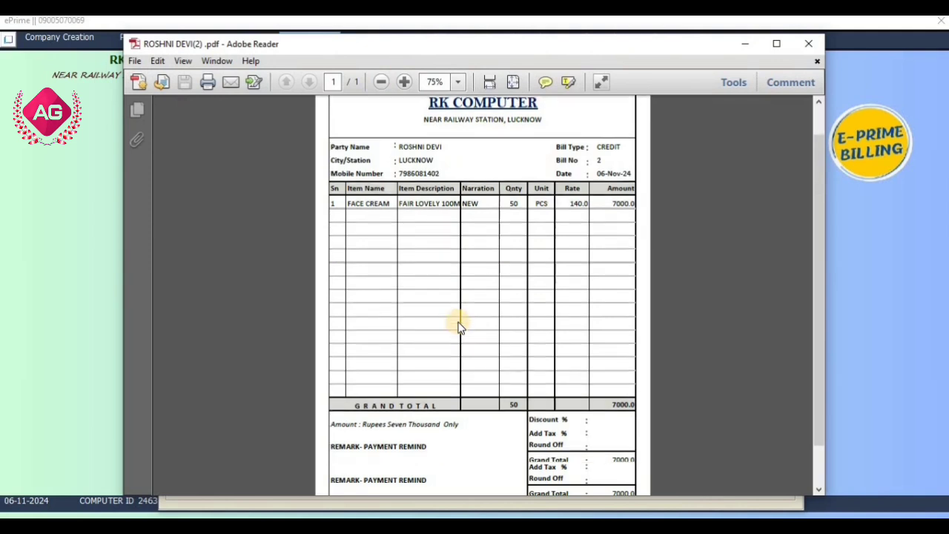
scroll(458, 327, "down", 2)
scroll(459, 326, "up", 3)
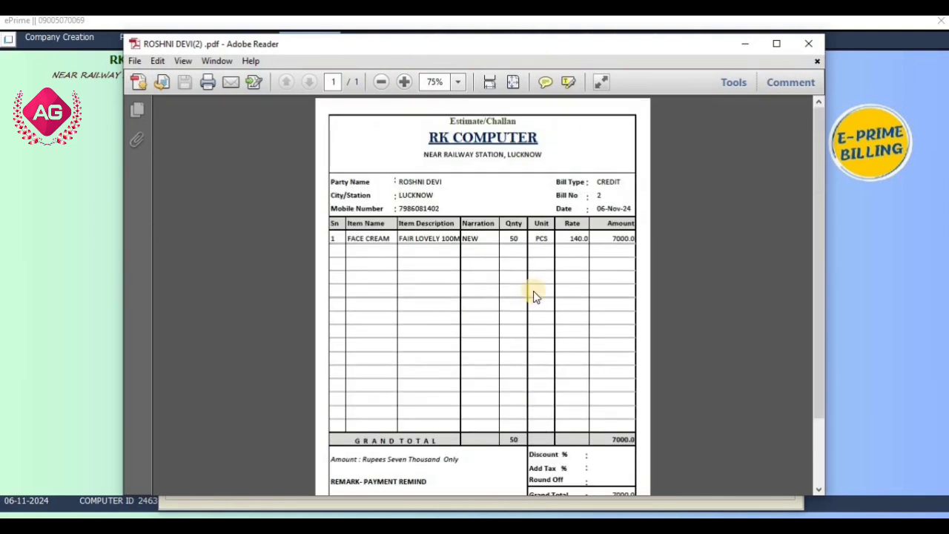
scroll(549, 293, "down", 2)
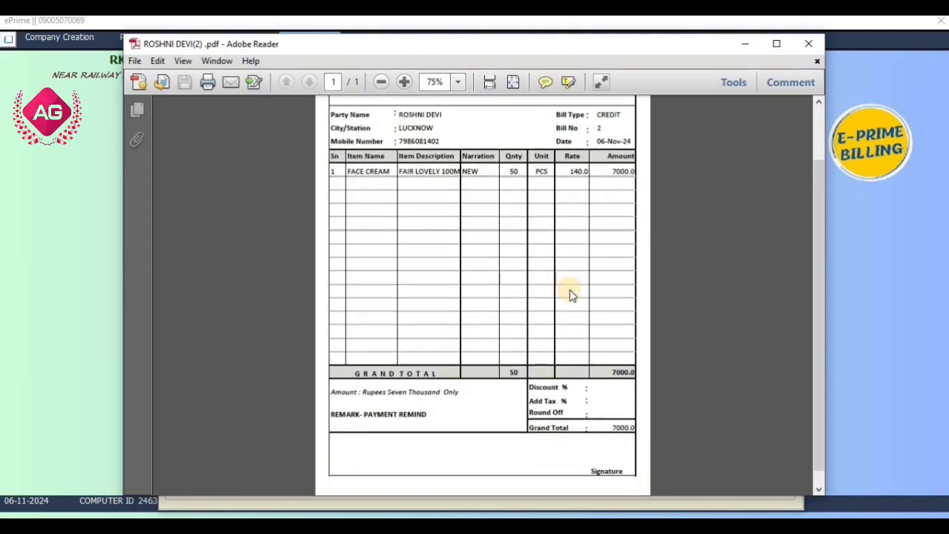
left_click(809, 44)
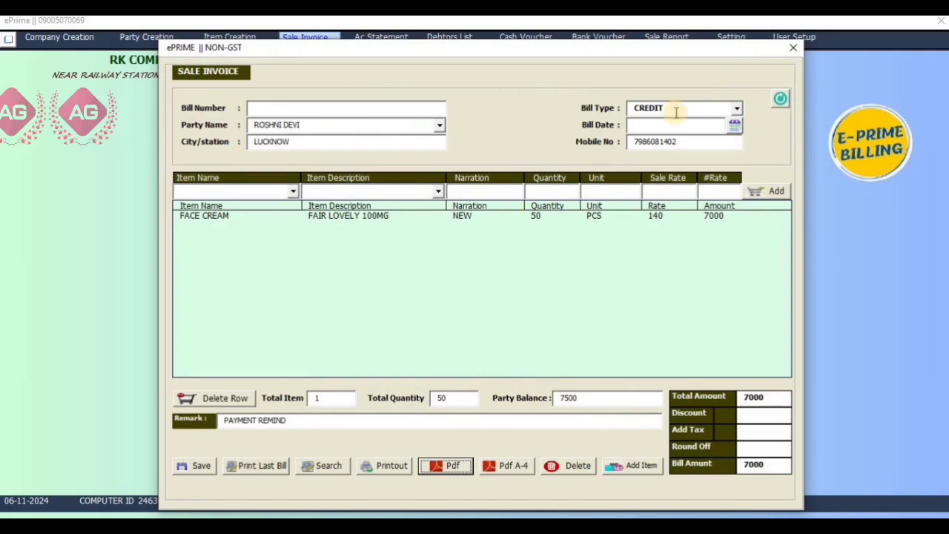
left_click(790, 49)
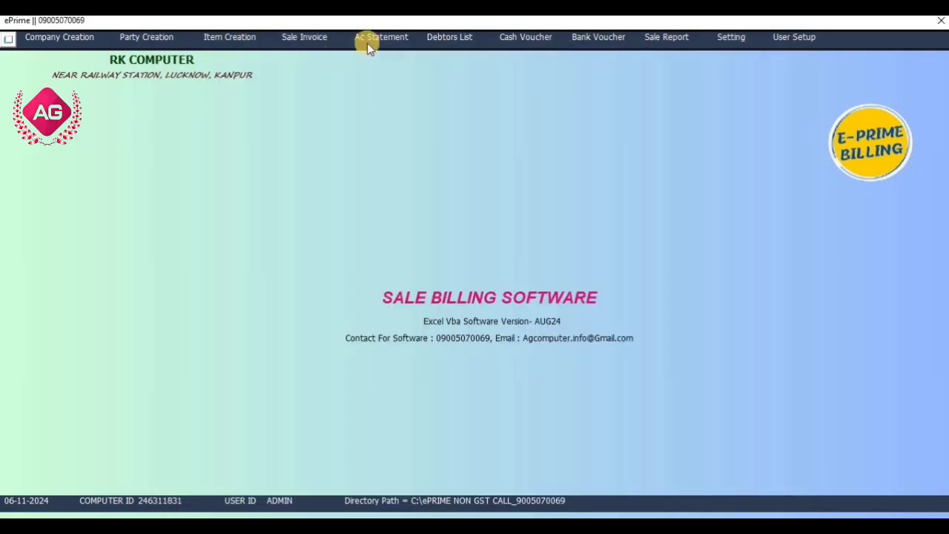
- Show the new customer's account statement, inspect the opening balance, the sale bill entry and the balance, and close the statement
left_click(408, 39)
left_click(450, 216)
left_click(434, 242)
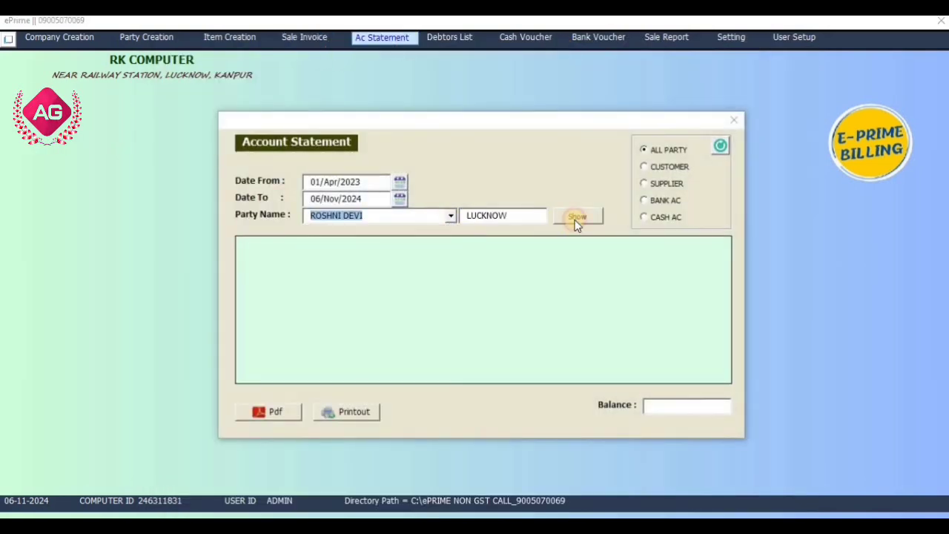
left_click(578, 218)
left_click(407, 253)
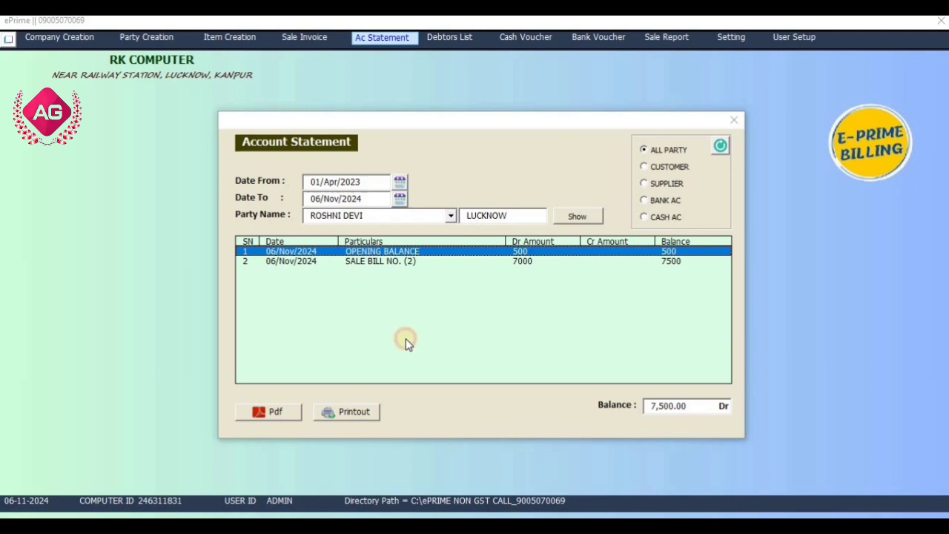
left_click(388, 262)
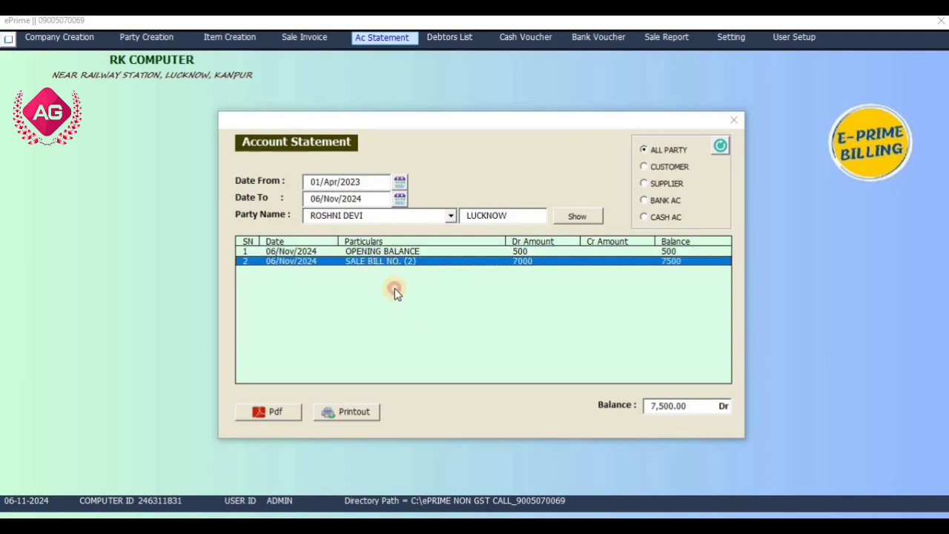
left_click(690, 406)
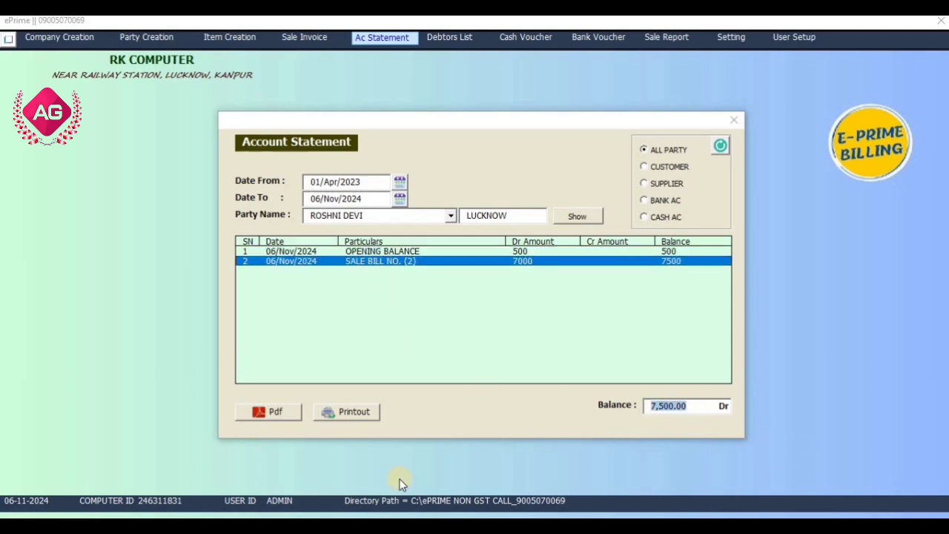
left_click(734, 120)
- Review the new customer's entry in the debtors list and close the list
left_click(445, 37)
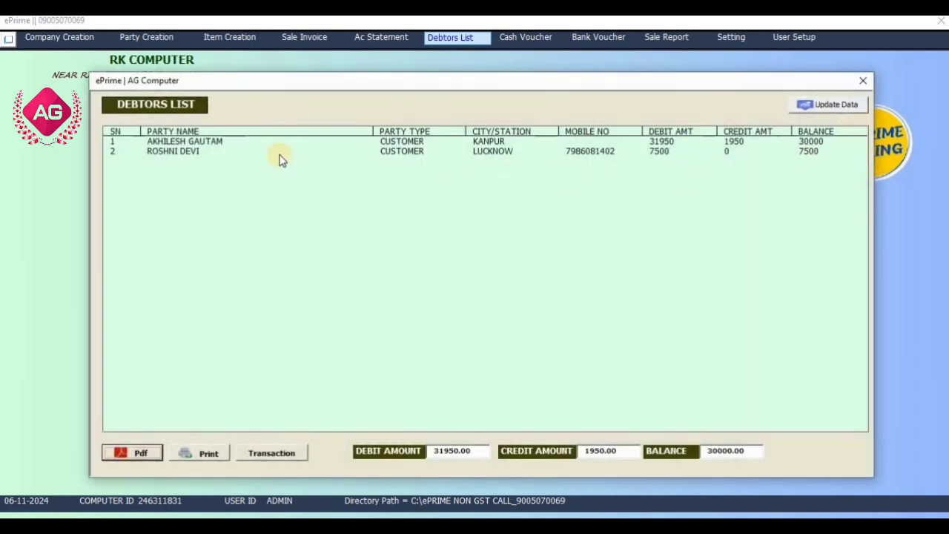
left_click(281, 152)
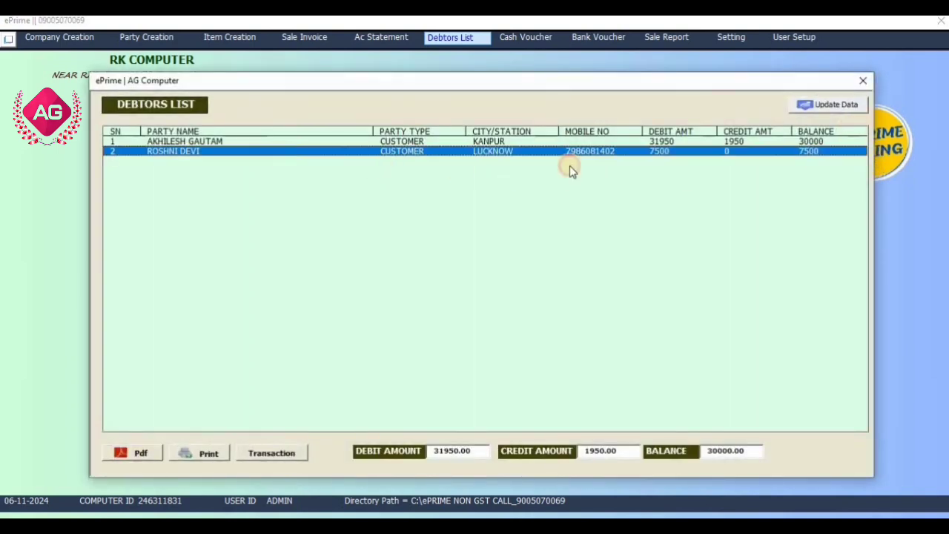
left_click(862, 81)
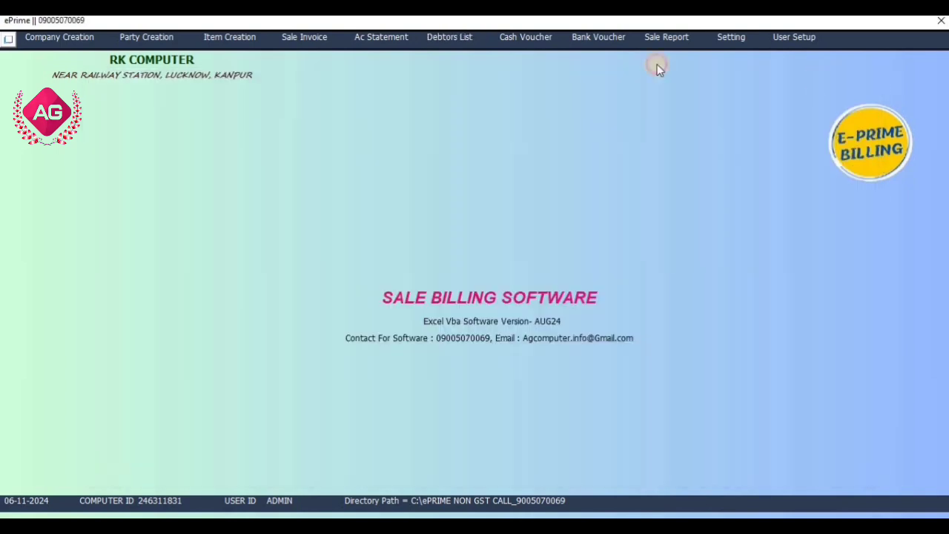
- Start a new cash receipt voucher for the Lucknow customer and check the cash account balance
left_click(537, 38)
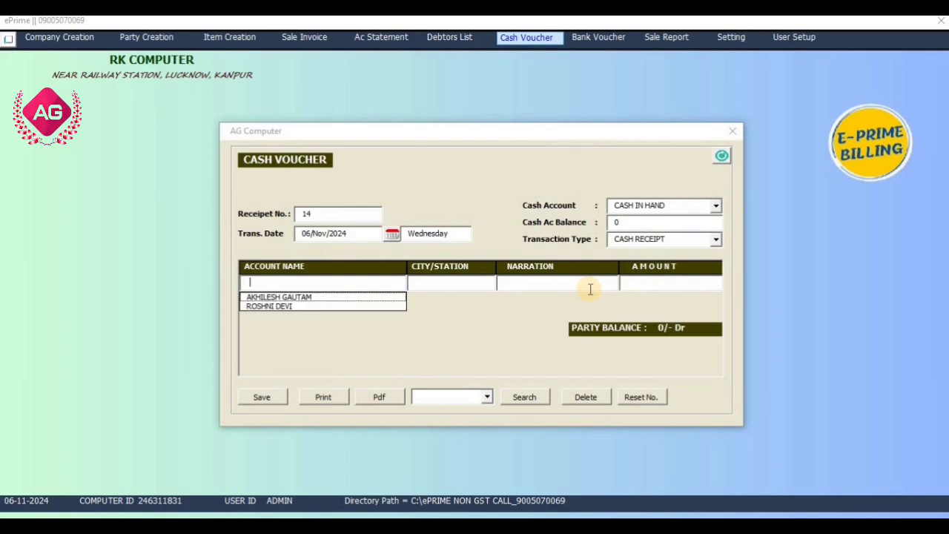
key("Down")
key("Return")
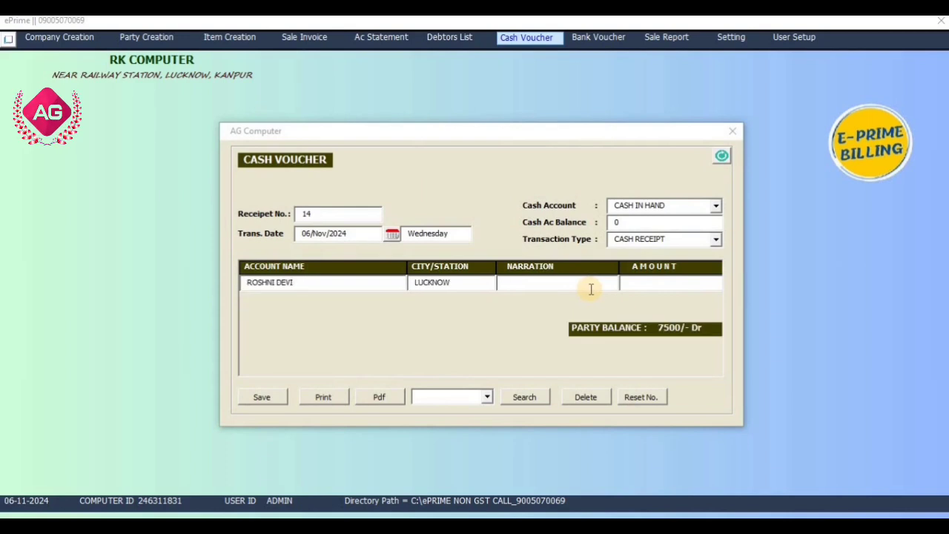
left_click_drag(651, 225, 615, 226)
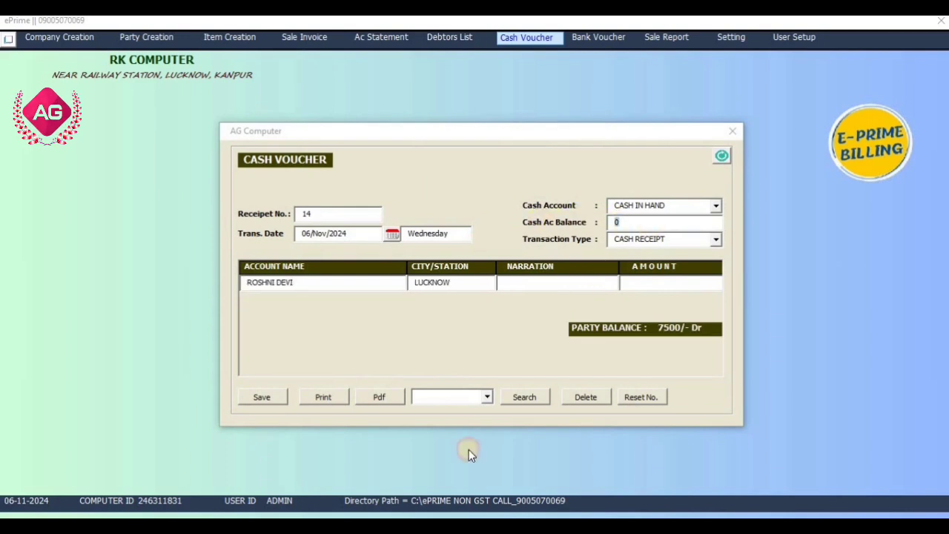
- Set the voucher's narration to CASH RECEIVED and amount to 6500, save it, and check the updated cash account balance
left_click(581, 288)
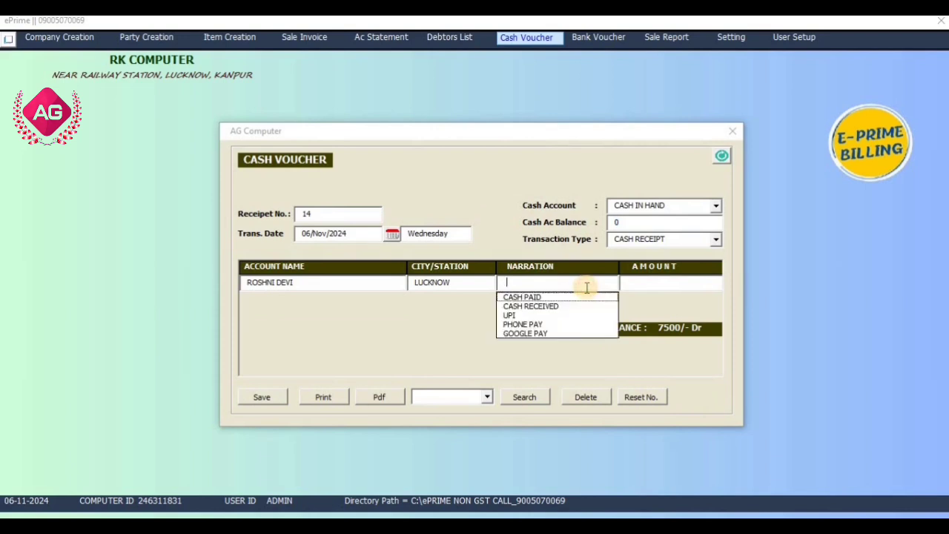
key("Down")
key("Down")
key("Return")
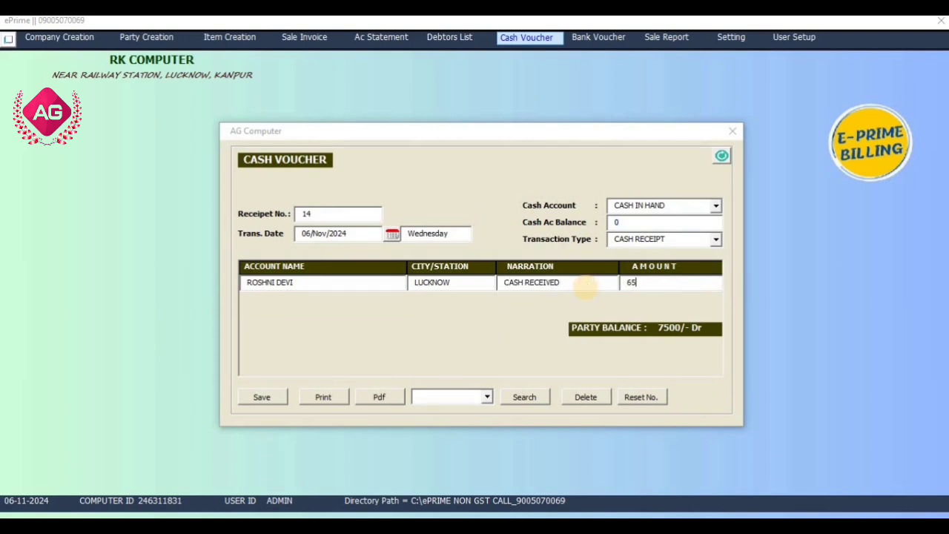
left_click(261, 397)
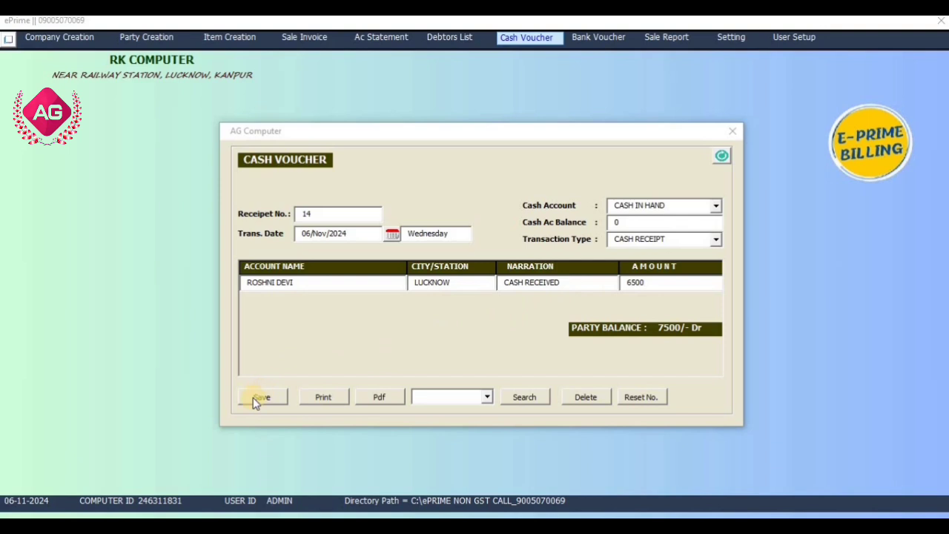
left_click(485, 312)
left_click_drag(650, 221, 601, 208)
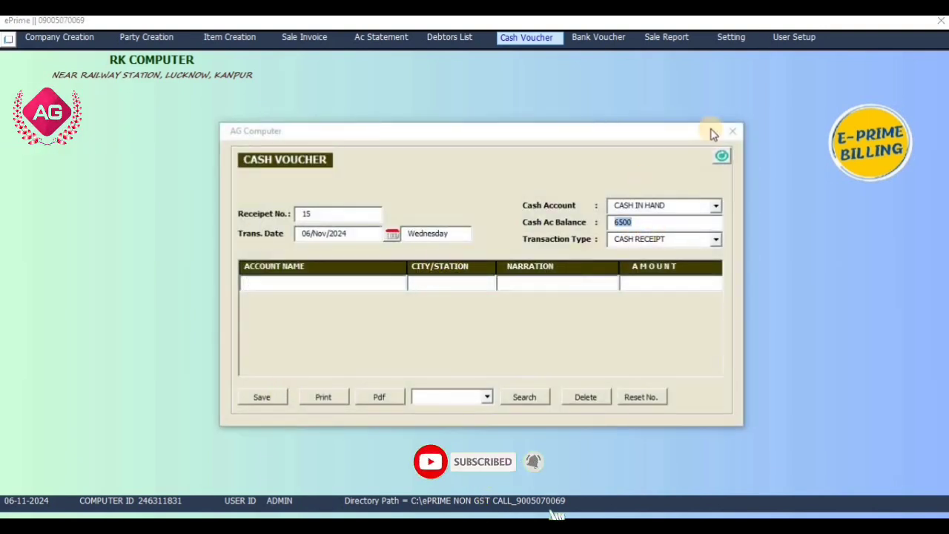
- Select the same customer in the blank cash voucher to check the party balance, and close the voucher without saving
left_click(332, 284)
type("r")
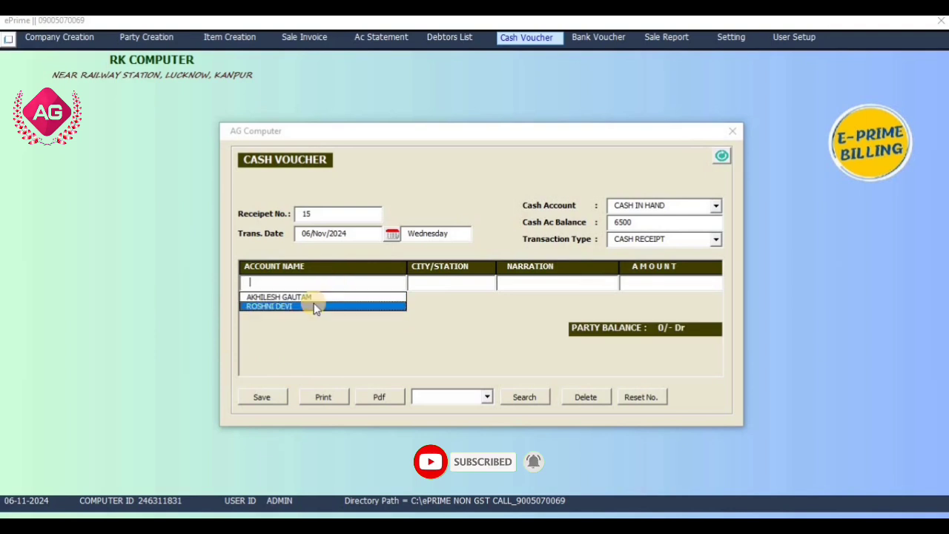
left_click(313, 303)
left_click(731, 131)
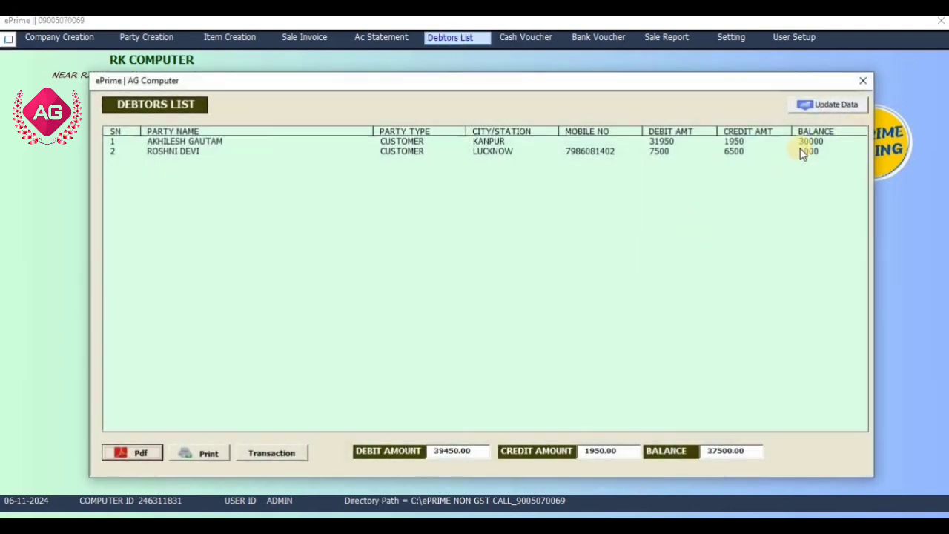
- Inspect the Lucknow customer's balance in the debtors list, generate the list's PDF, and close the PDF
left_click(801, 150)
left_click(130, 453)
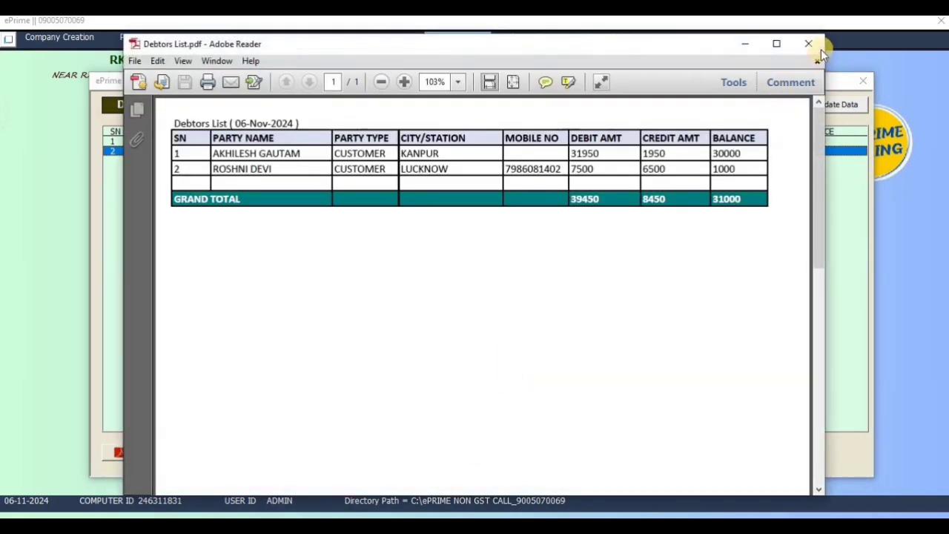
left_click(813, 46)
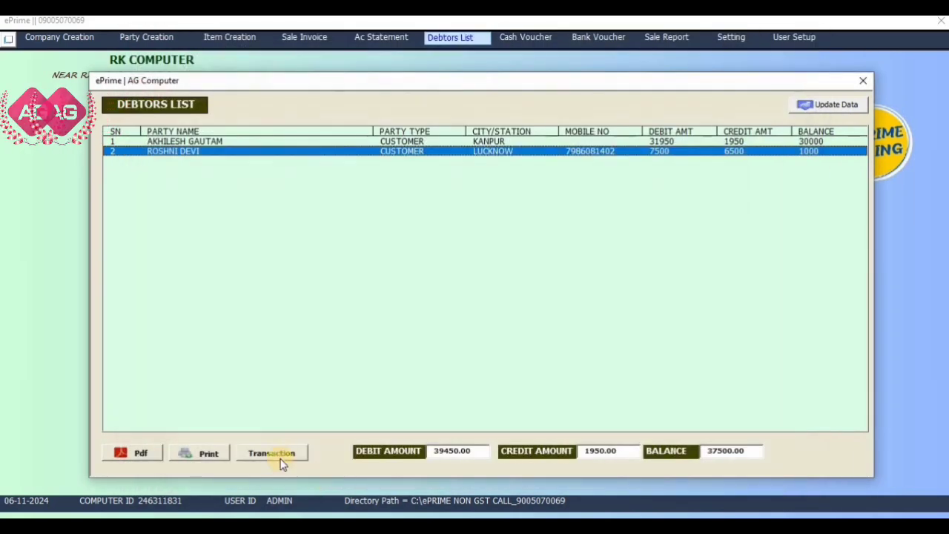
- Open a cash voucher from the selected customer's debtors list entry and close it without recording a transaction
left_click(278, 454)
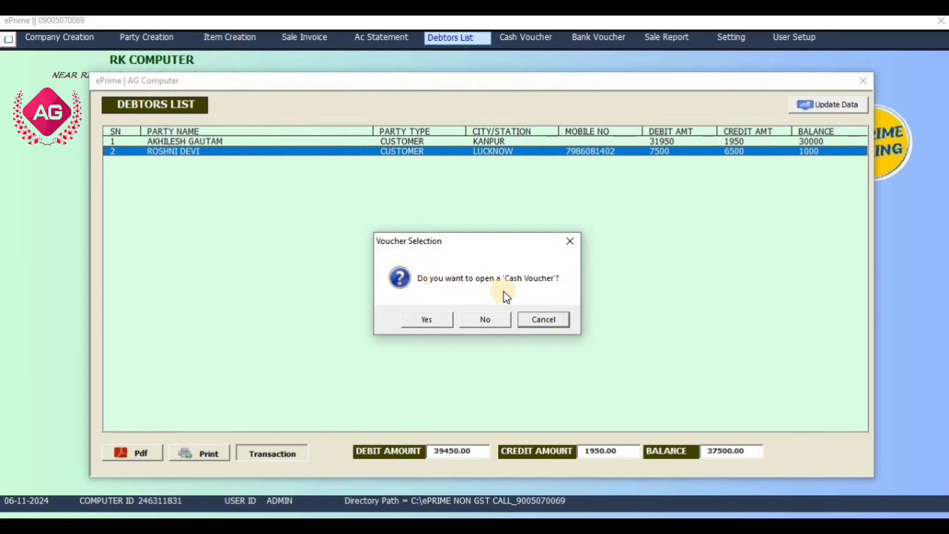
left_click(486, 320)
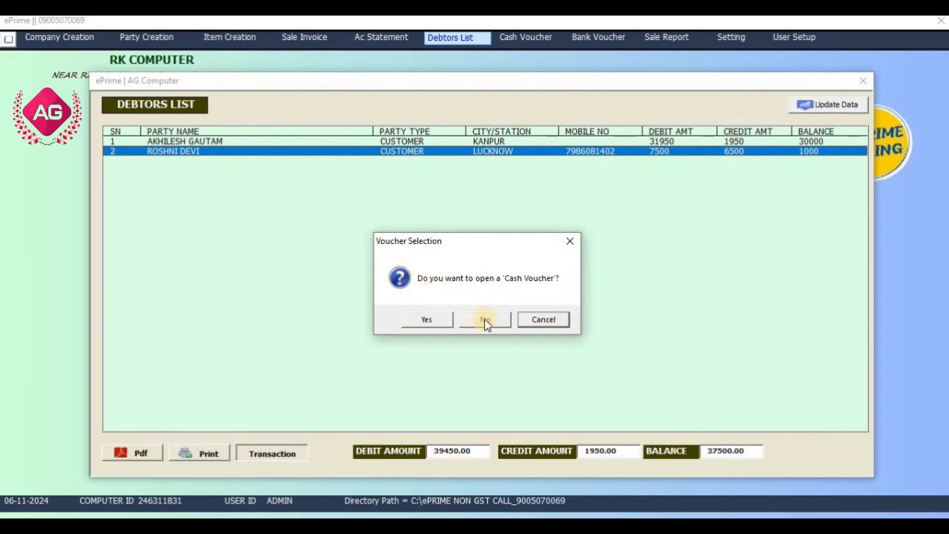
left_click(439, 325)
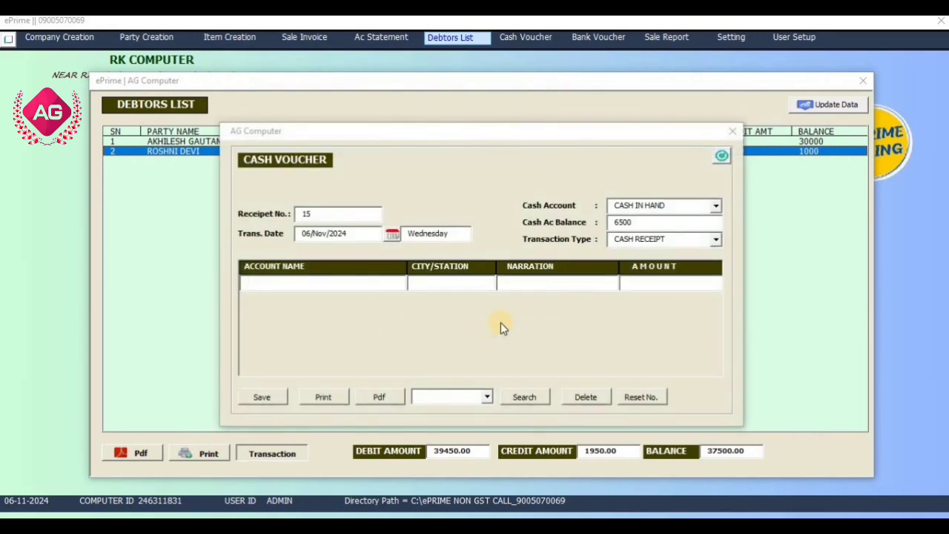
left_click(721, 154)
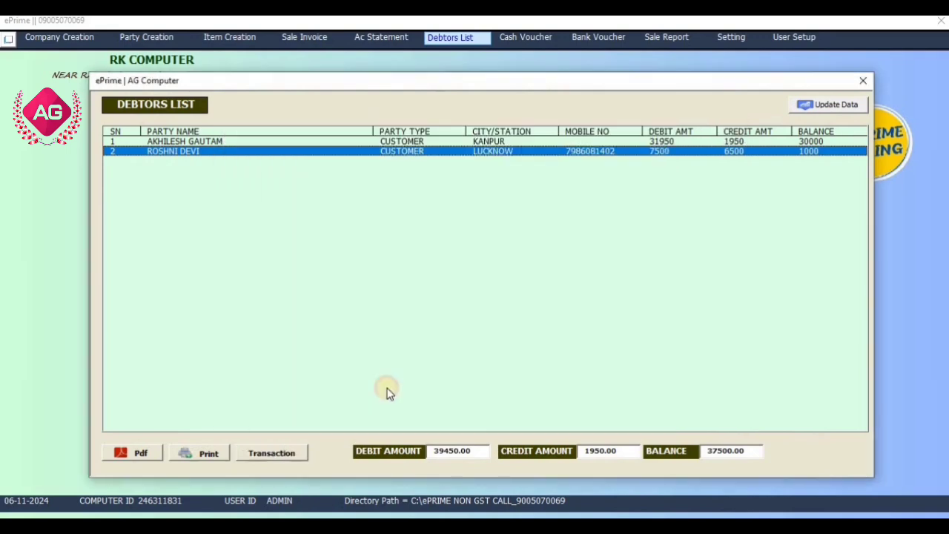
- View a bank voucher from the Lucknow customer's debtors list entry, close it and the list, and briefly view a blank cash voucher
left_click(277, 448)
left_click(487, 319)
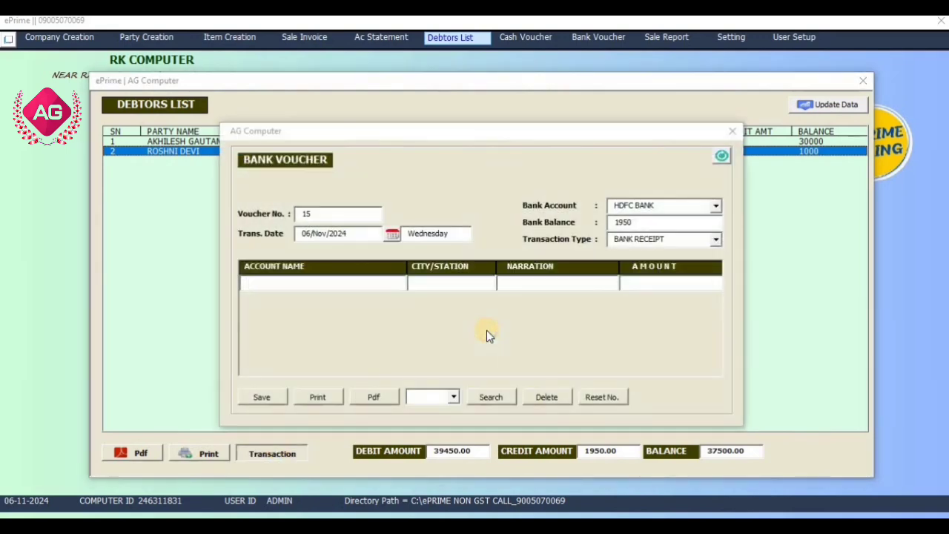
left_click(731, 134)
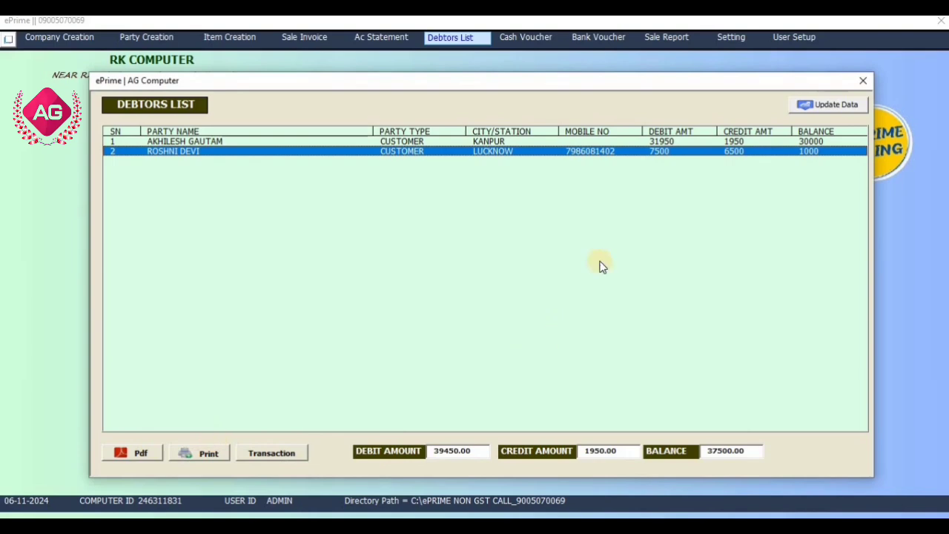
left_click(864, 80)
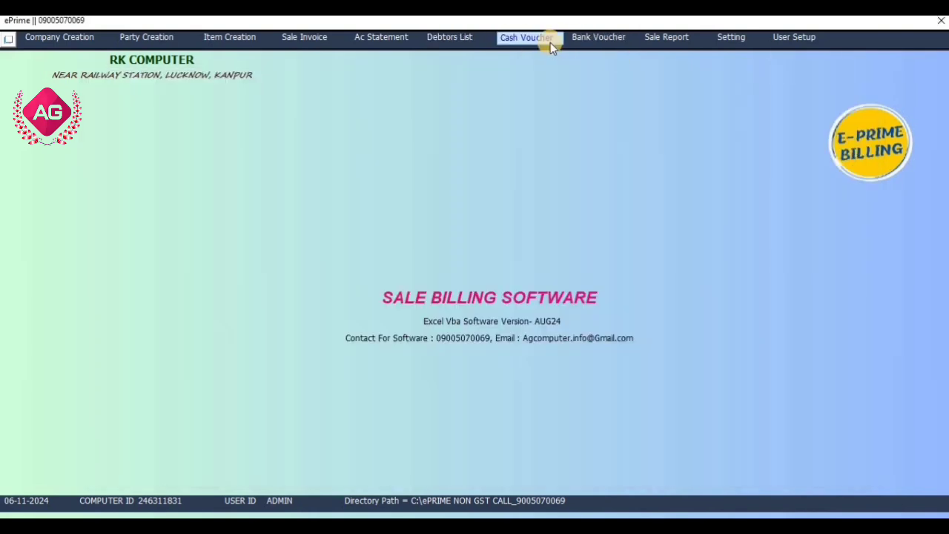
left_click(551, 42)
left_click(730, 132)
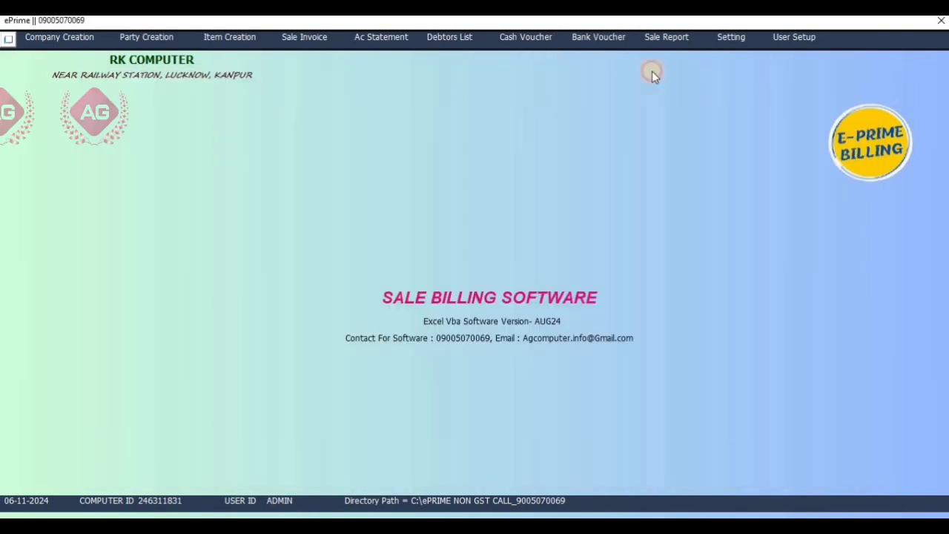
- Save a bank receipt of 200 from the Lucknow customer into HDFC BANK with narration PHONE PAY, and close the bank voucher
left_click(601, 39)
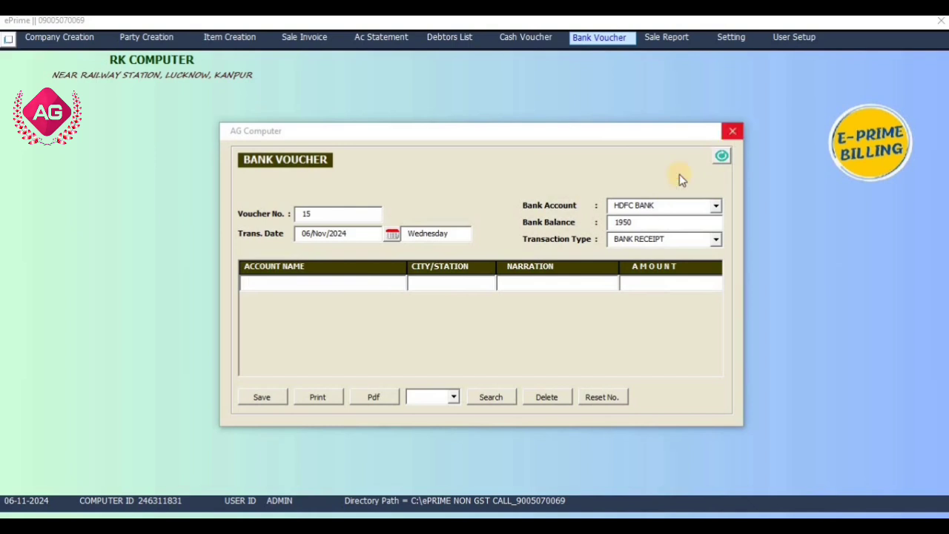
left_click(652, 226)
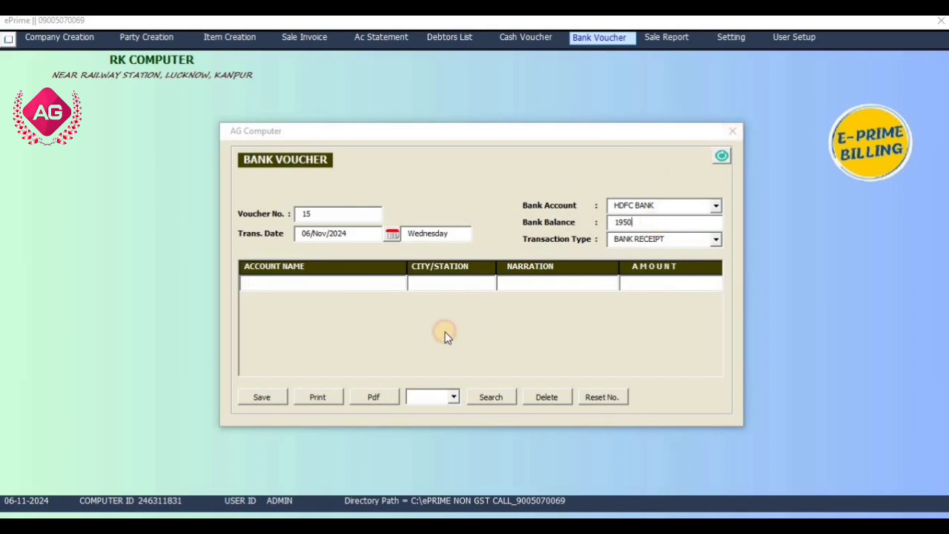
left_click(379, 306)
left_click(568, 282)
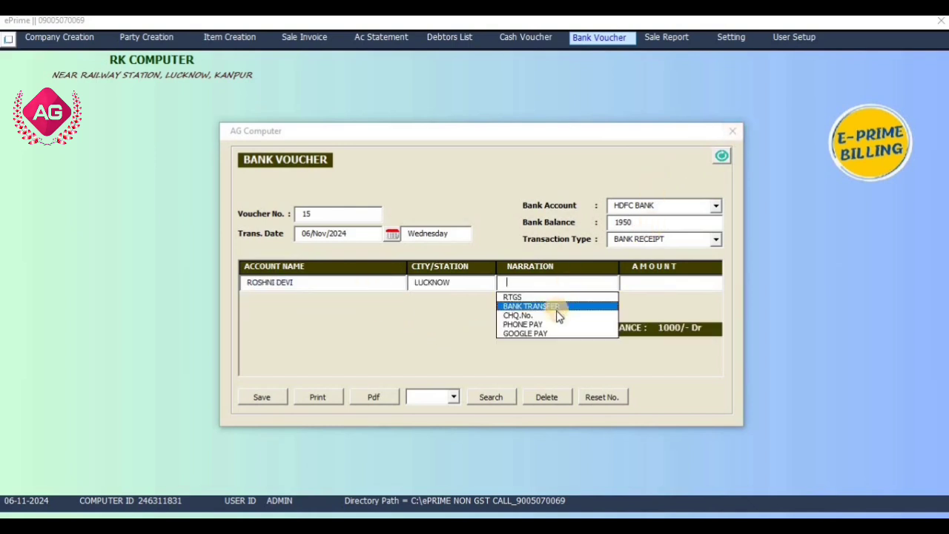
left_click(553, 324)
left_click(687, 281)
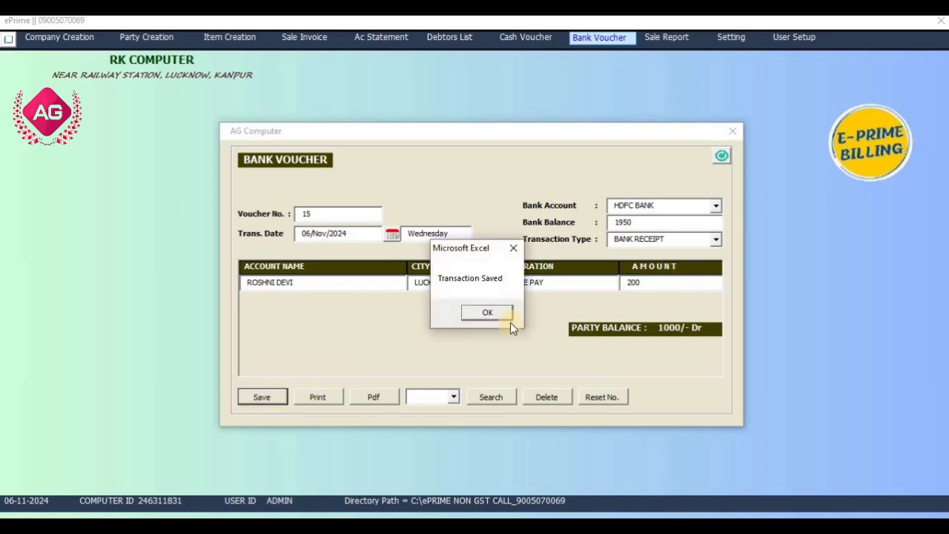
left_click(506, 316)
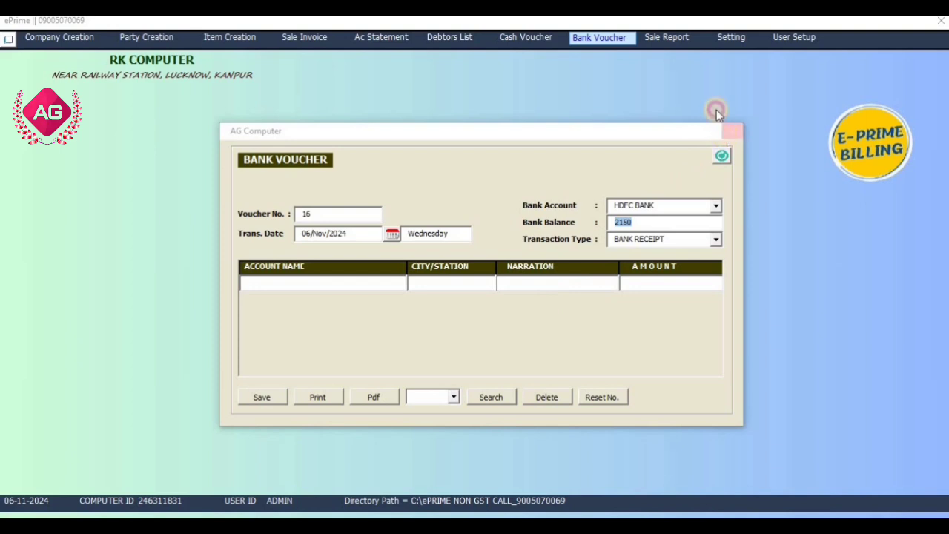
left_click(732, 132)
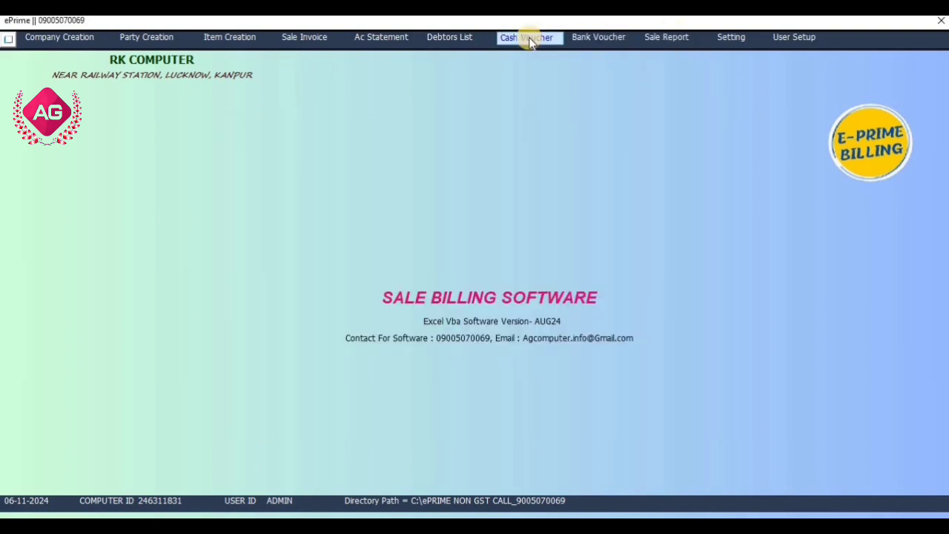
- Check which parties the account statement offers for bank accounts, and close the statement
left_click(383, 42)
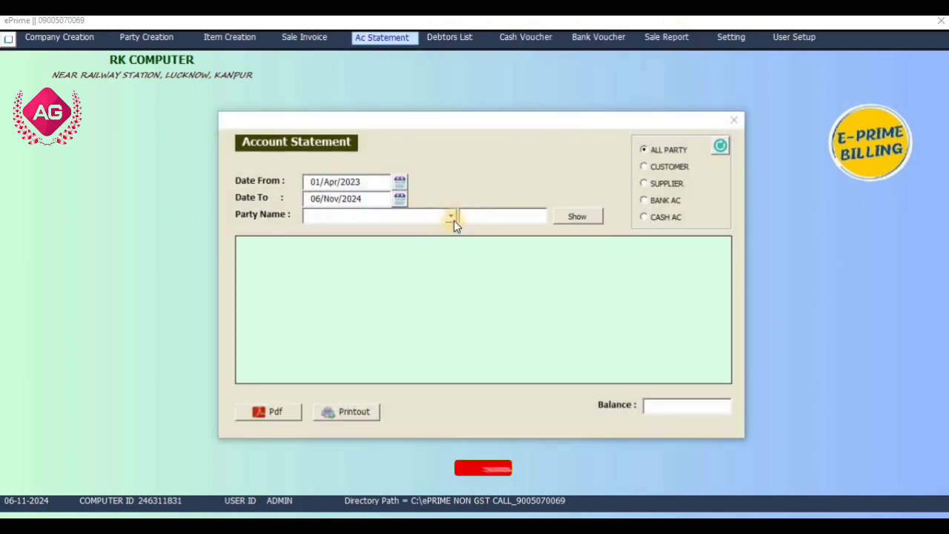
left_click(663, 199)
left_click(451, 216)
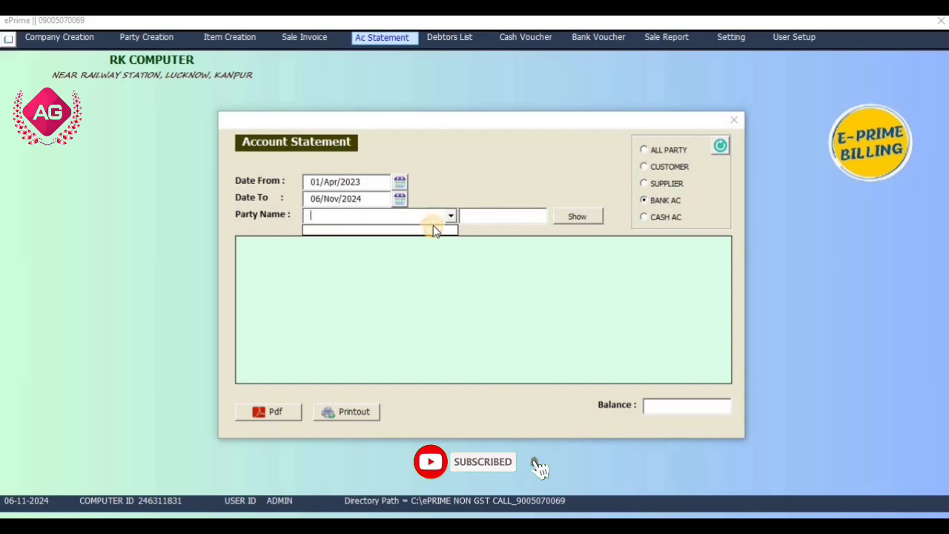
left_click(730, 122)
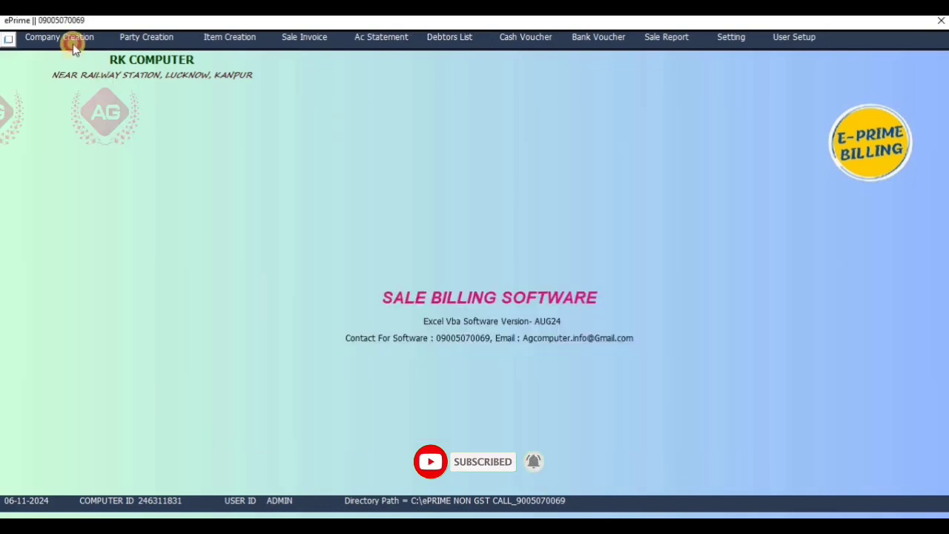
- View the company details form and the party account creation form, closing each without changes
left_click(74, 37)
left_click(658, 59)
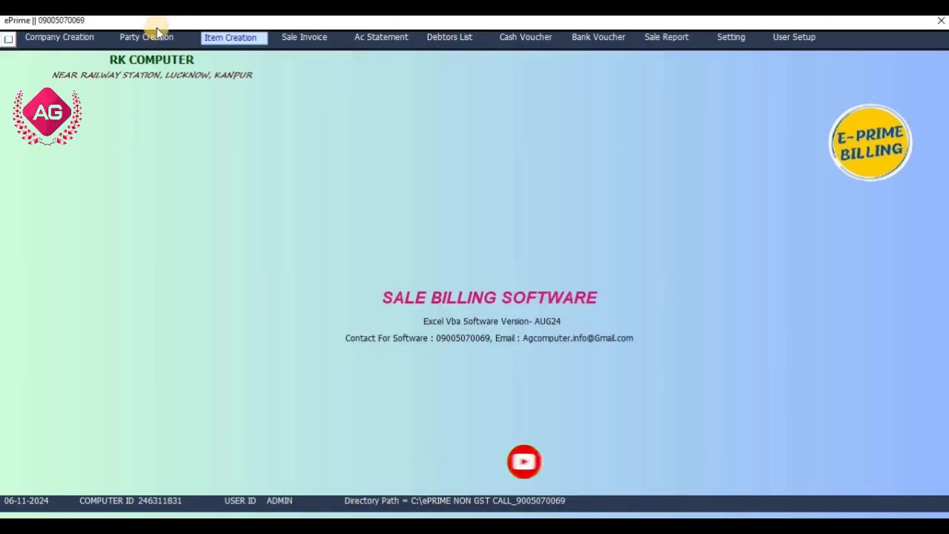
left_click(146, 37)
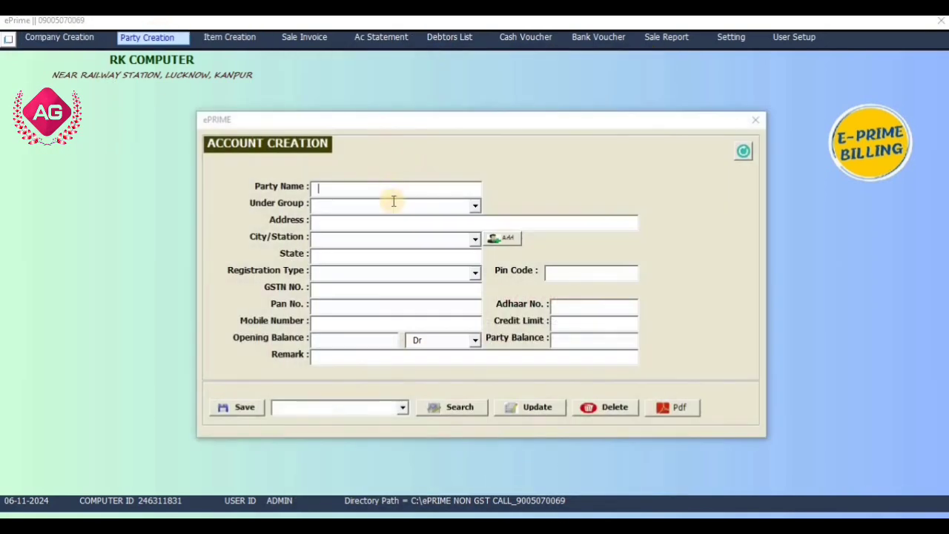
left_click(755, 120)
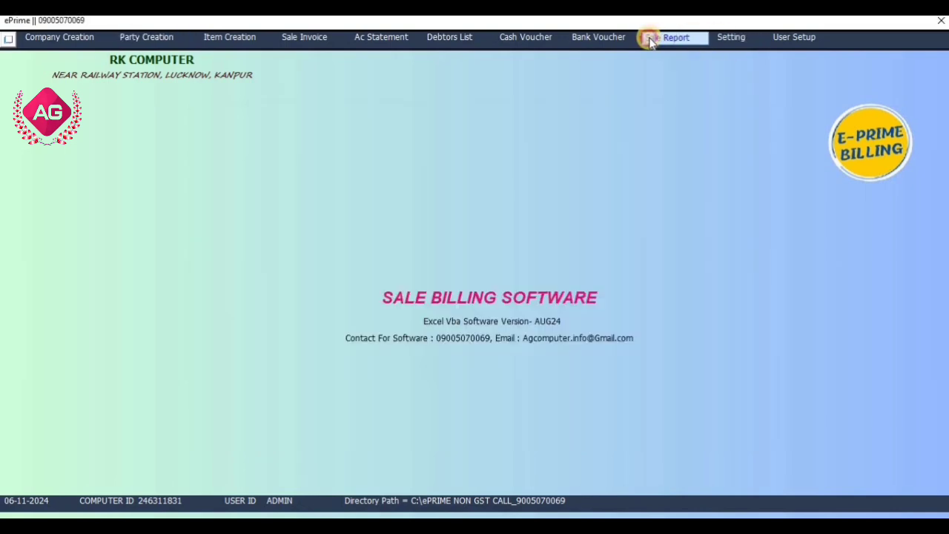
- Review the FACE CREAM sale entry in the sale report and close the report
left_click(650, 38)
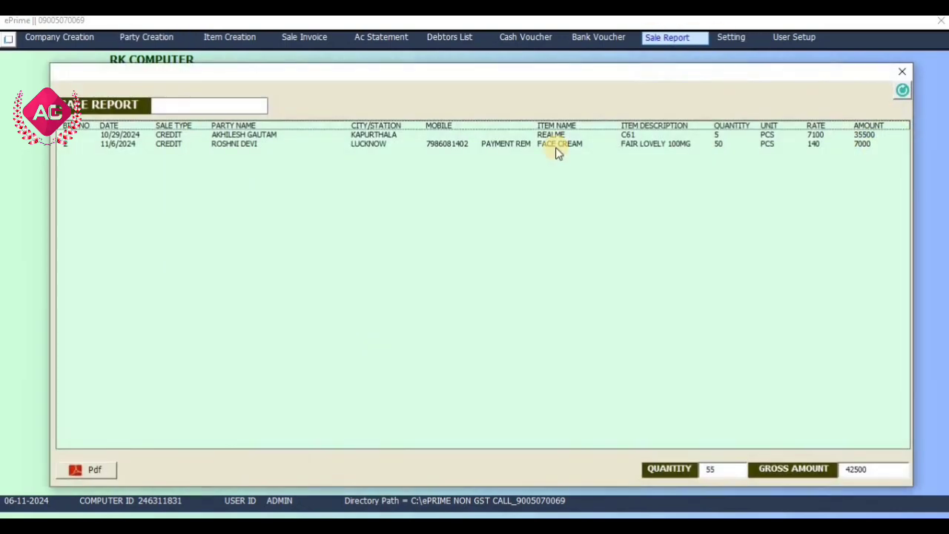
left_click(131, 144)
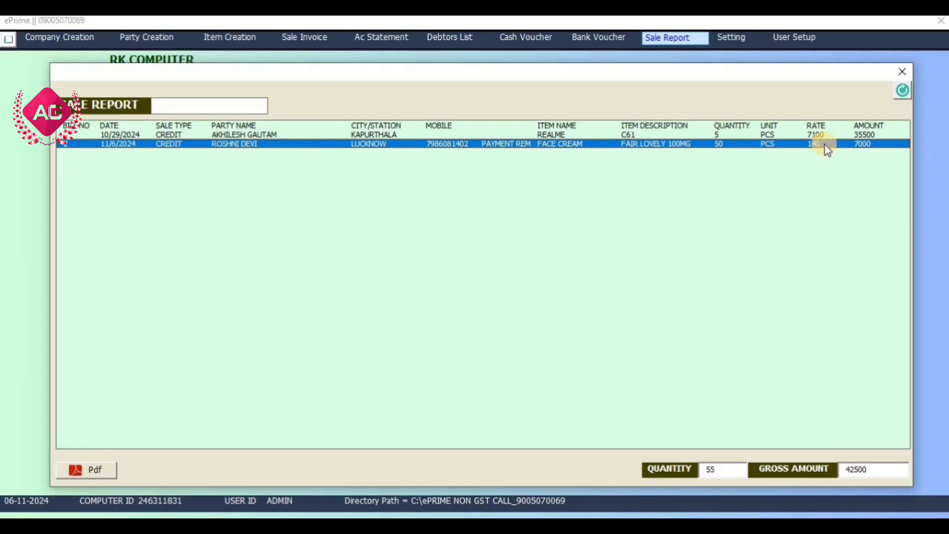
left_click(899, 72)
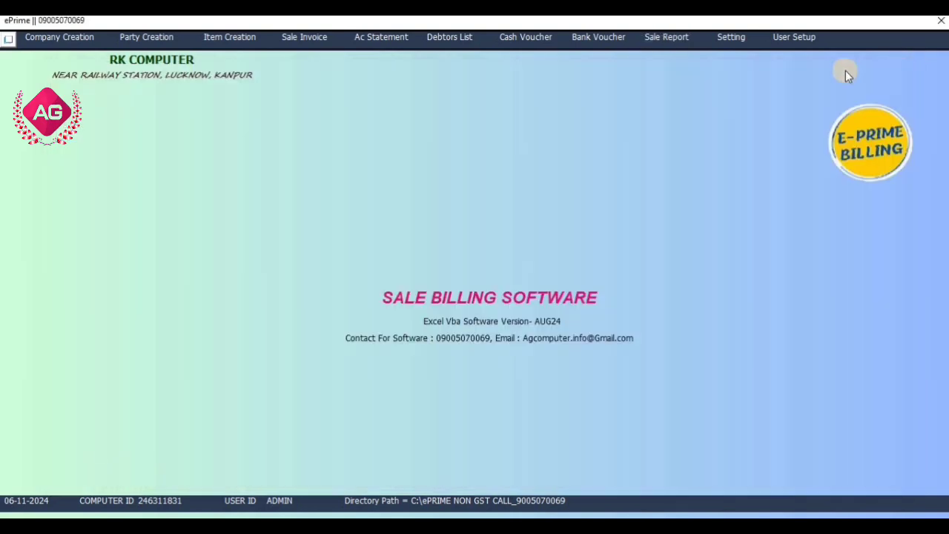
- View the settings and the user setup windows, closing each without changes
left_click(746, 41)
left_click(733, 156)
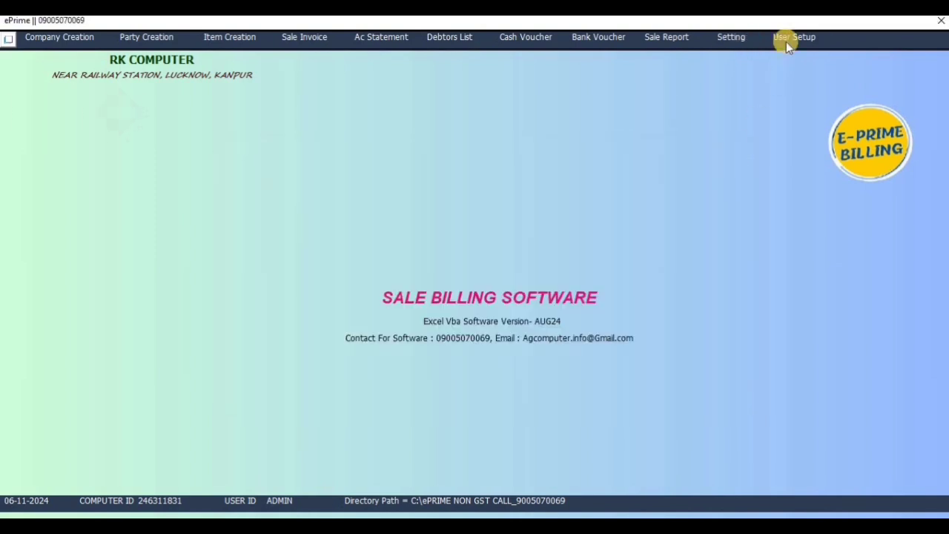
left_click(787, 38)
left_click(705, 154)
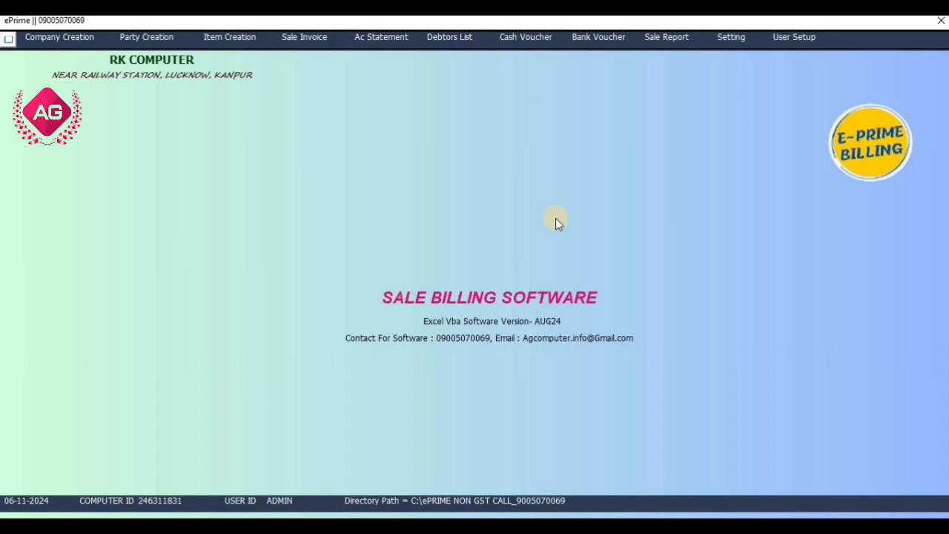
- Open the software's data directory, view the saved customer invoice PDF in the SALE BILL folder, and close the PDF and folder
left_click(437, 503)
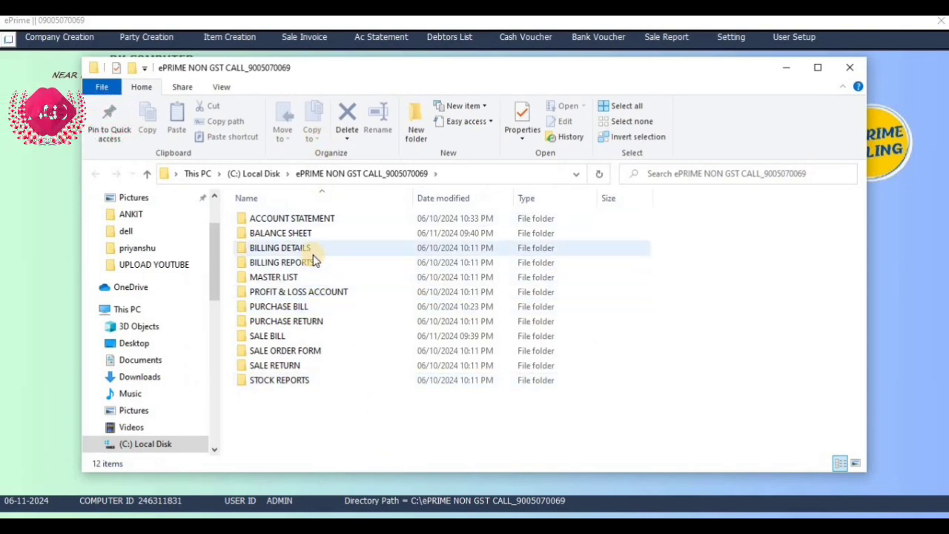
double_click(309, 334)
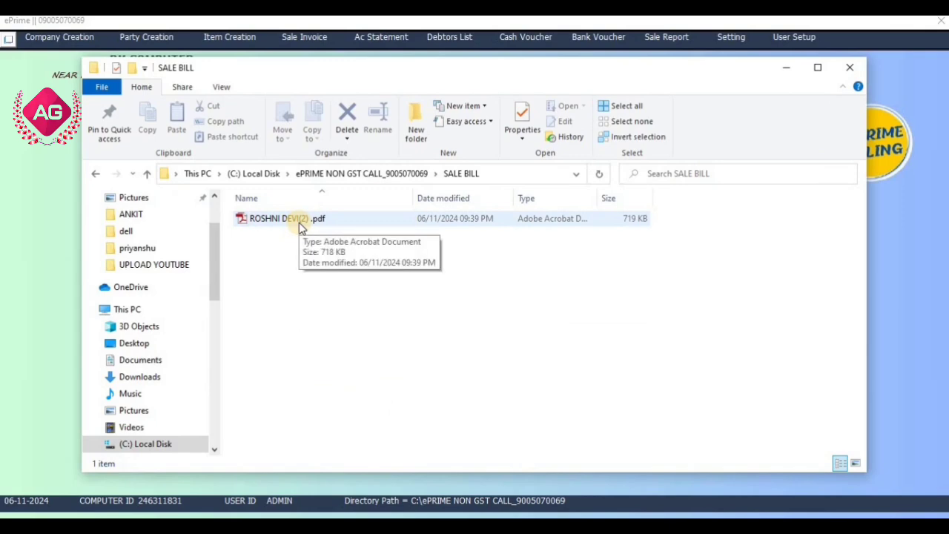
double_click(319, 220)
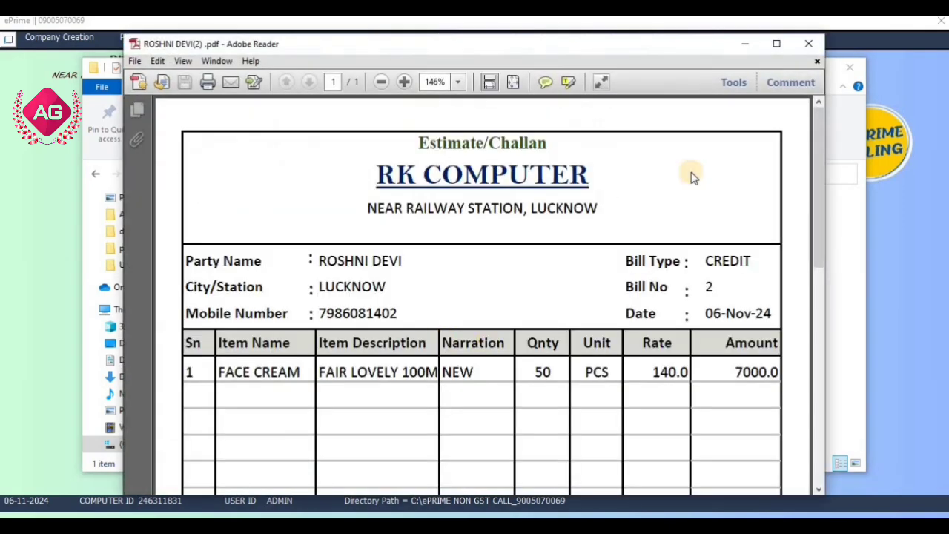
left_click(808, 43)
left_click(849, 68)
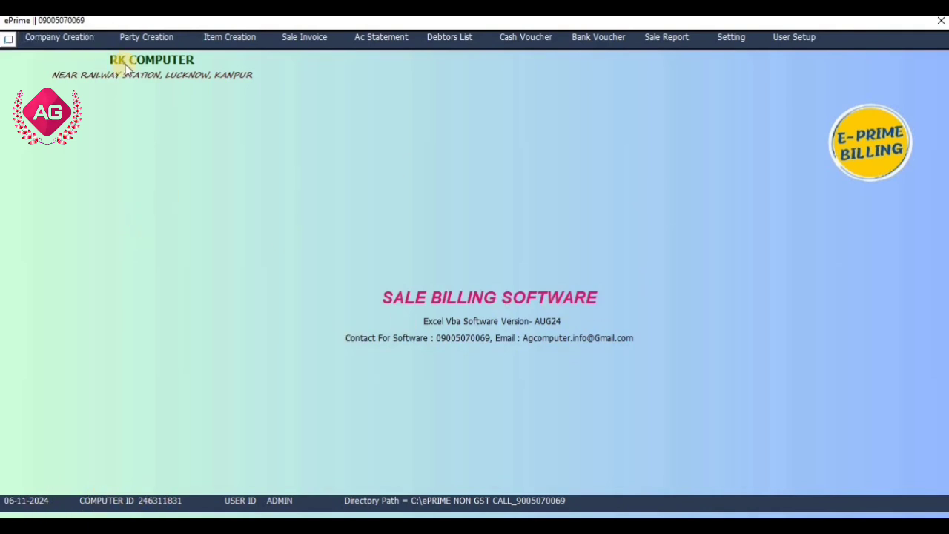
- Rename the company to AKHILESH ENT. in the company details, save the change, and close the form
left_click(77, 41)
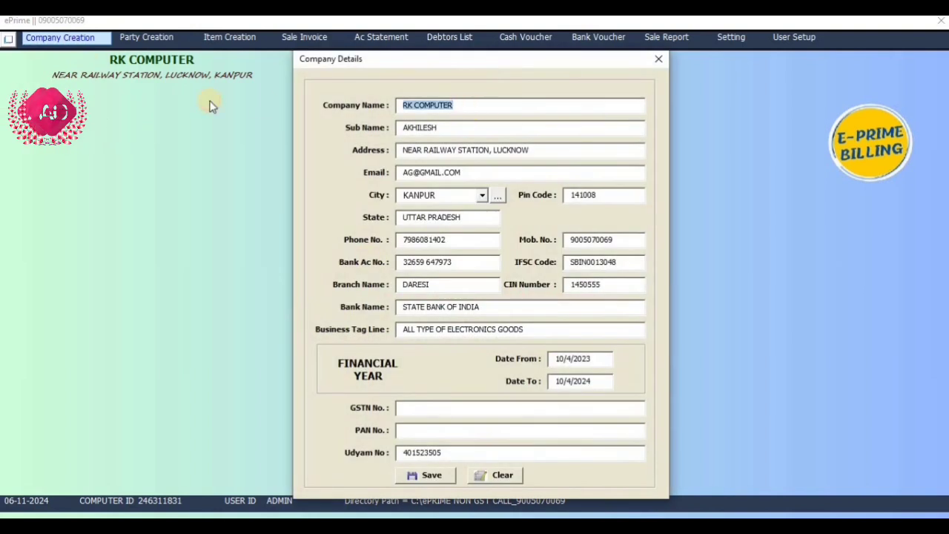
type("R")
key("BackSpace")
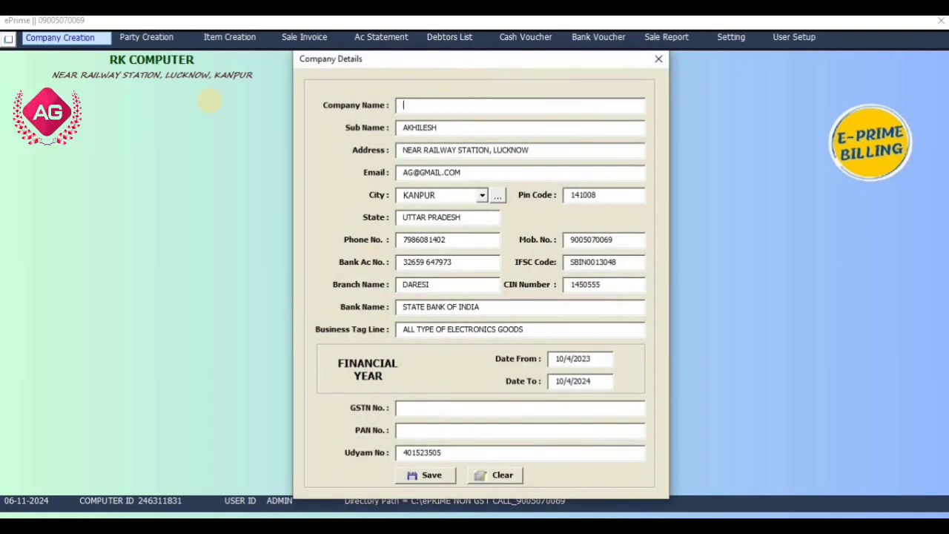
type("AKHILESH ENT.")
left_click(427, 476)
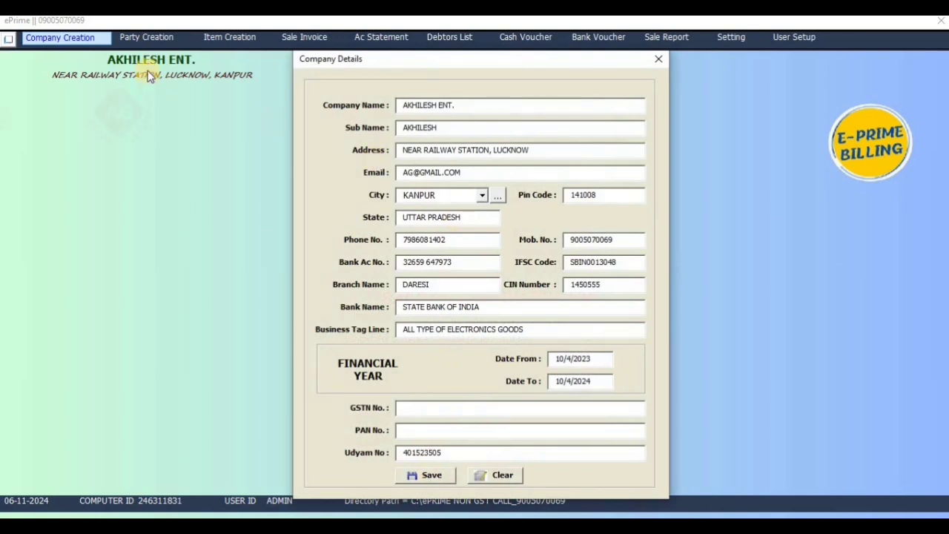
left_click(657, 60)
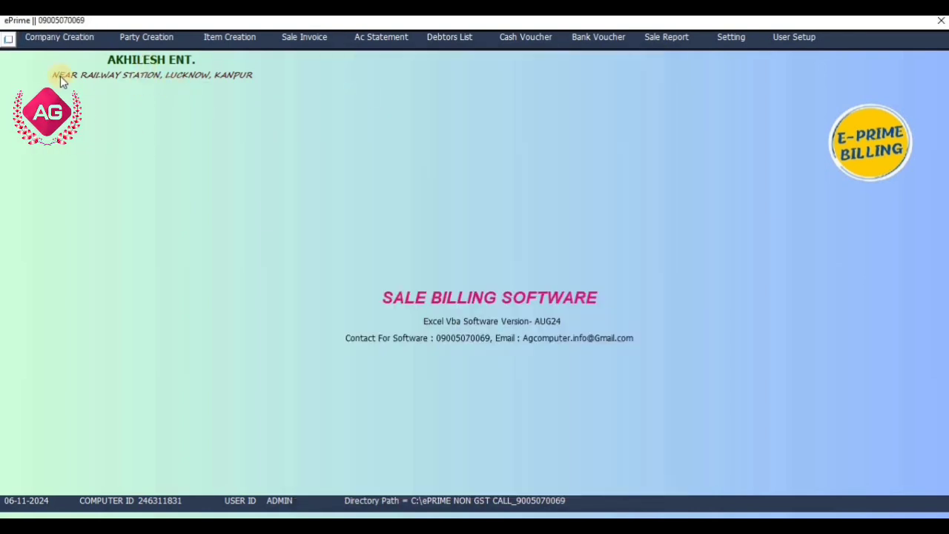